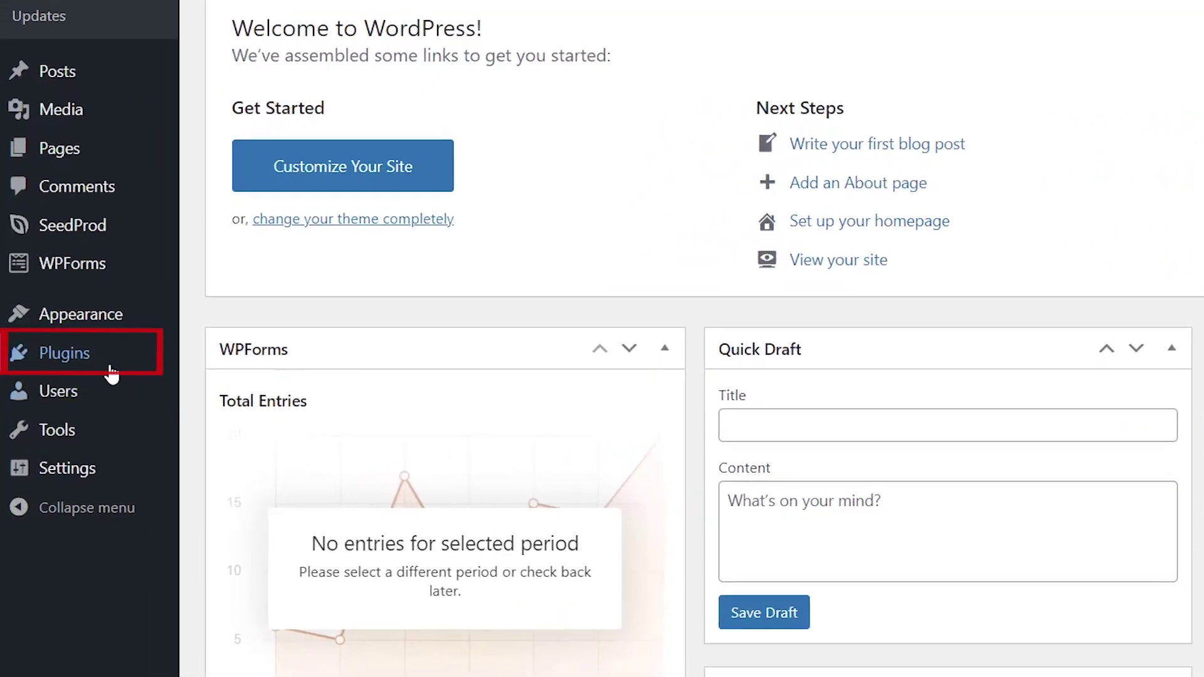
Search the plugin directory for 'uncanny automator', then install and activate it.
mouse_move(140, 345)
left_click(266, 377)
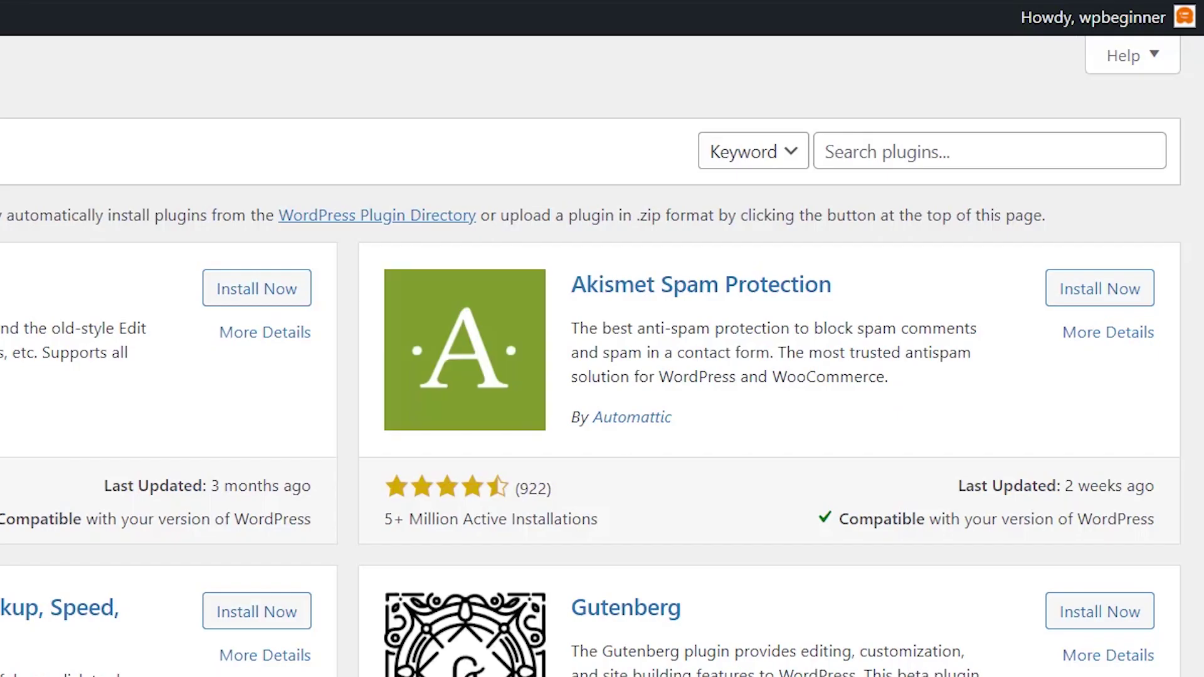
left_click(869, 151)
type("uncanny automator")
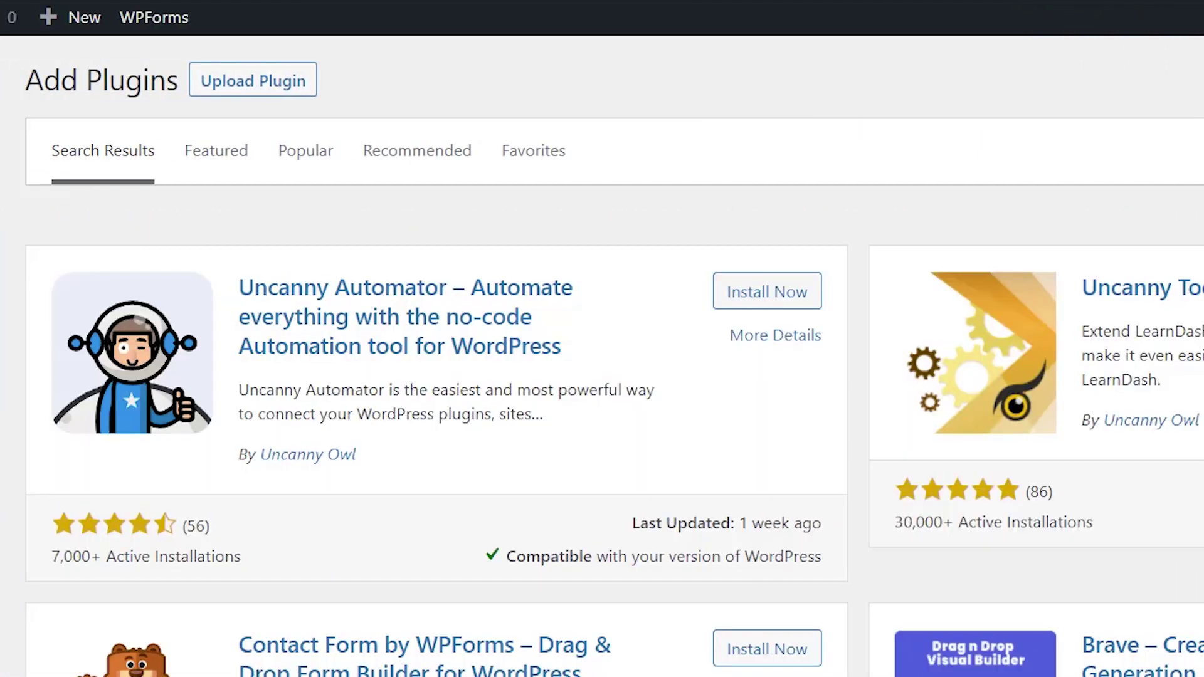
left_click(775, 295)
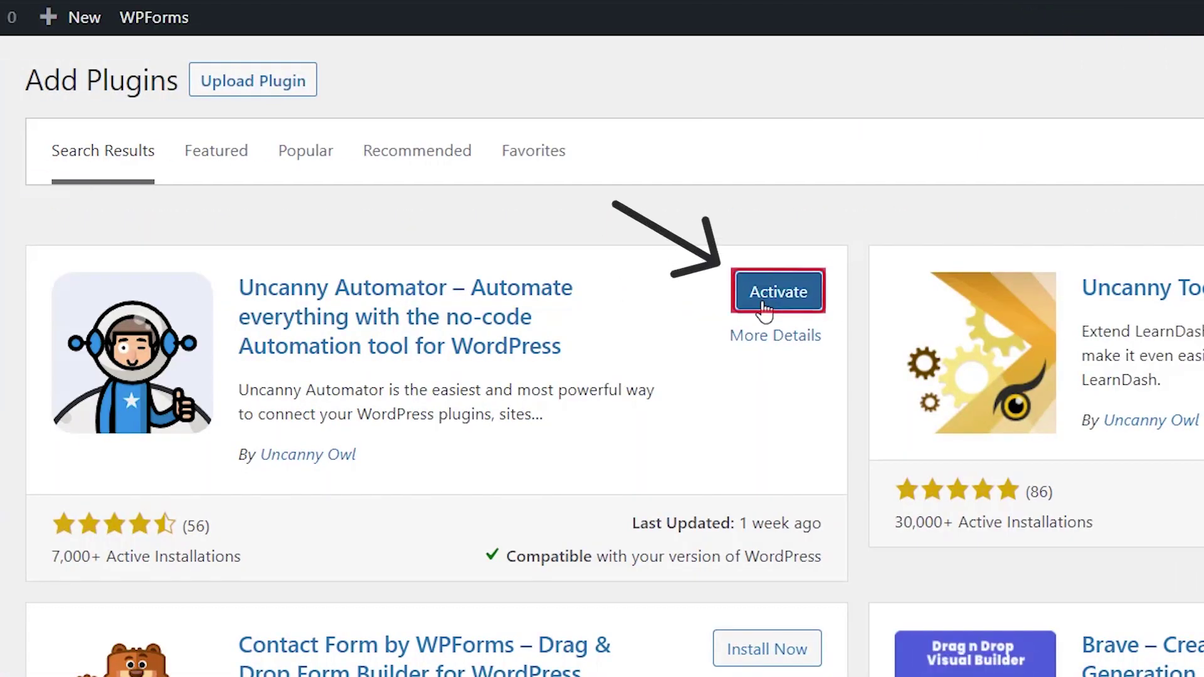
left_click(760, 305)
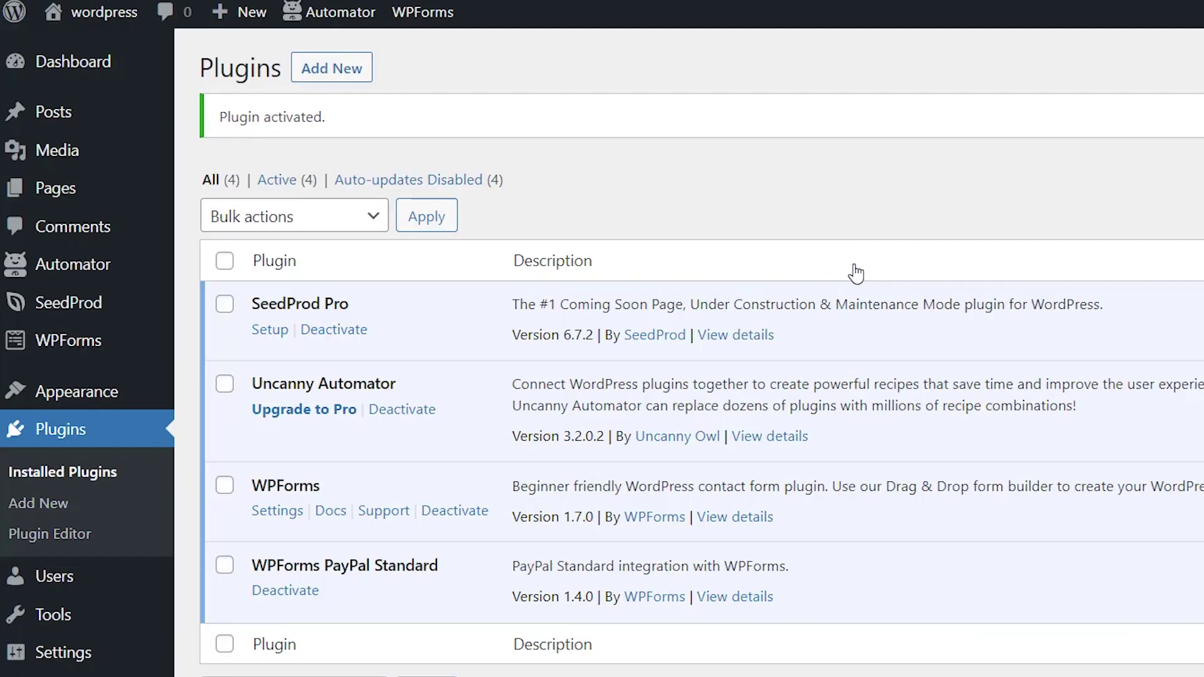
From the Automator dashboard, start connecting the site to an Uncanny Automator account.
mouse_move(103, 270)
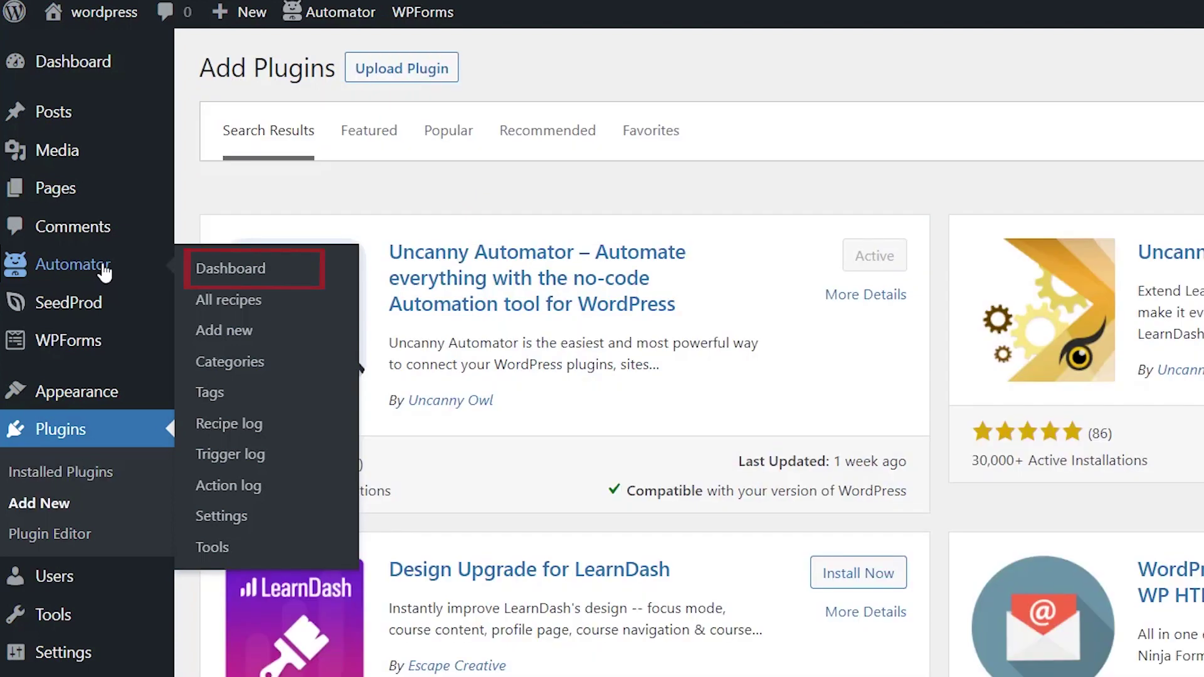
left_click(226, 270)
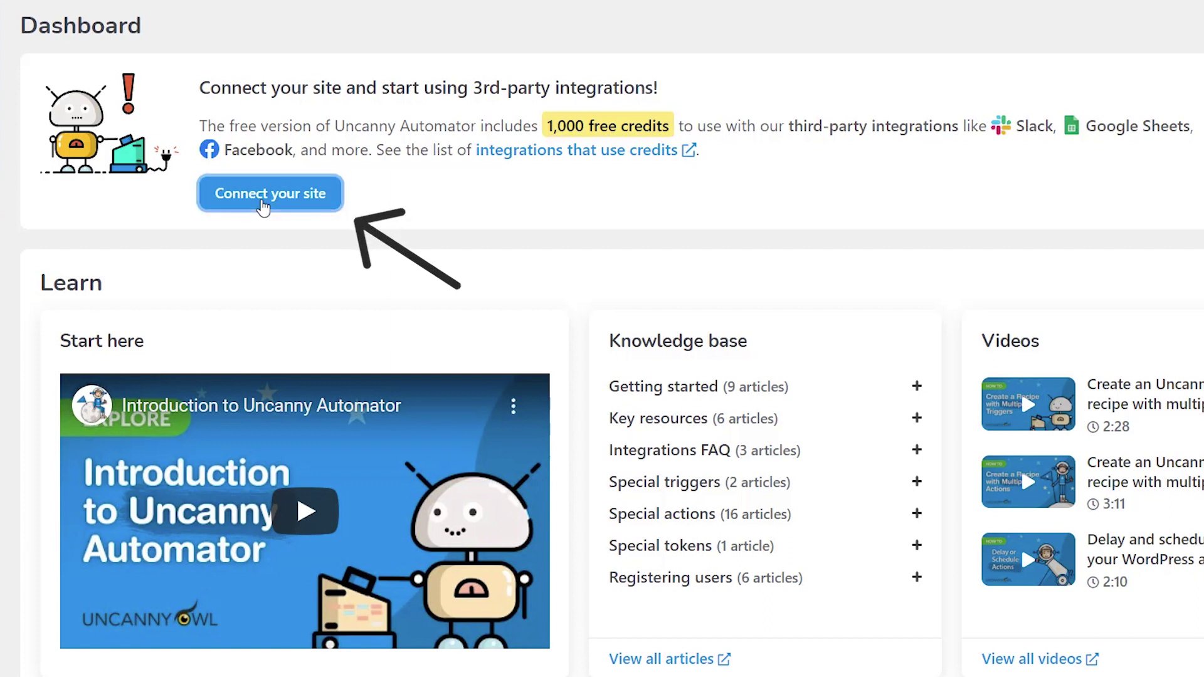
left_click(263, 195)
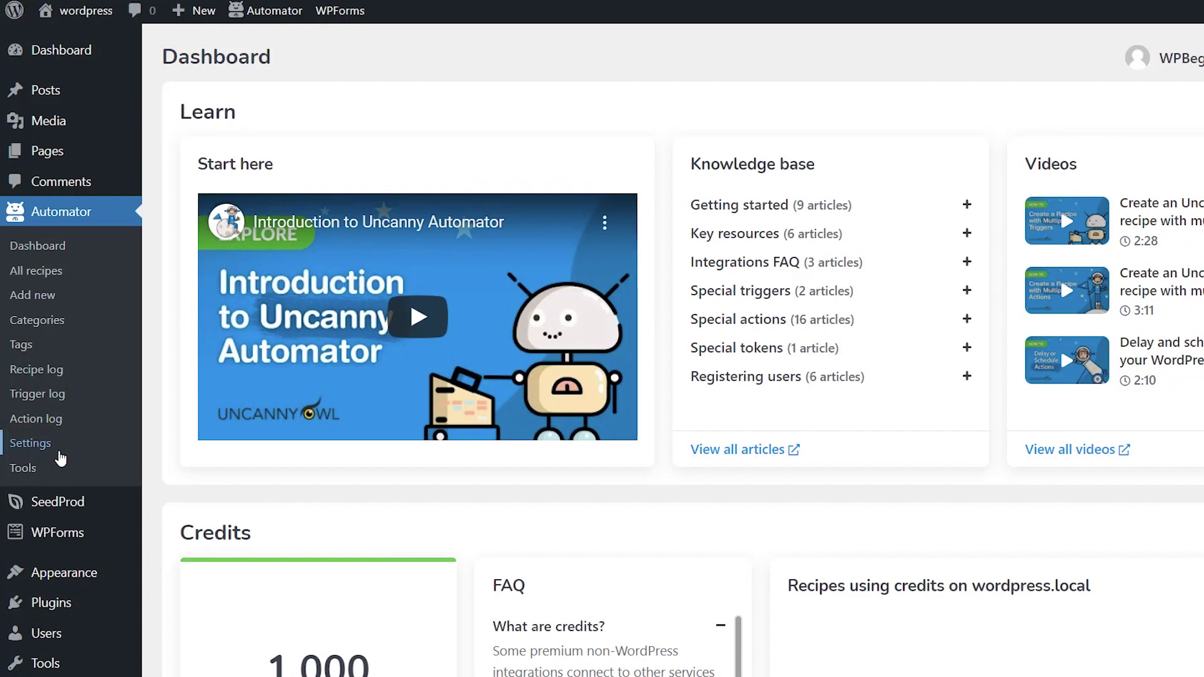
In Automator settings' Facebook section, start connecting Facebook pages.
left_click(60, 449)
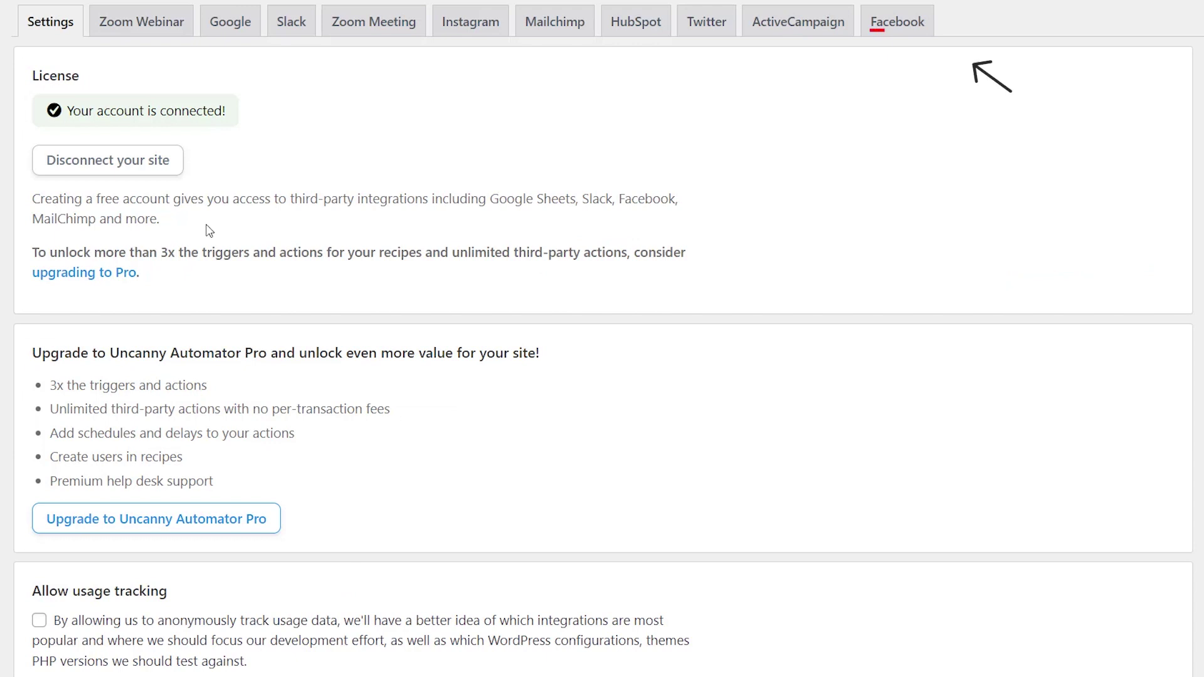
left_click(899, 25)
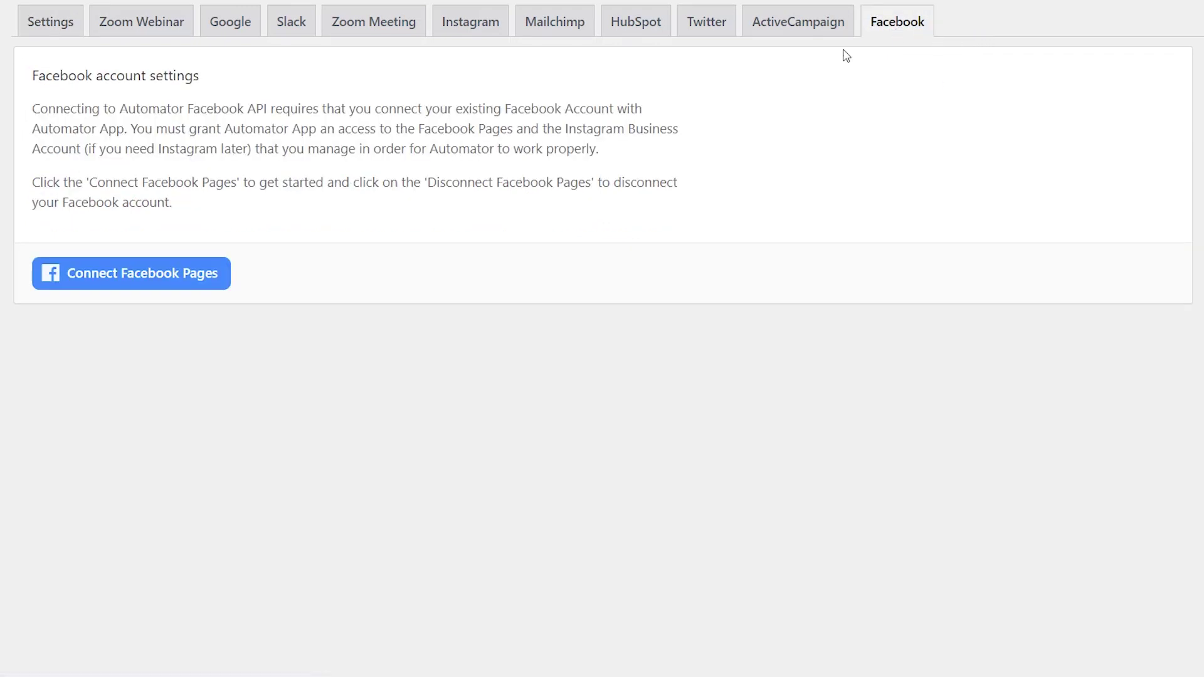
left_click(167, 277)
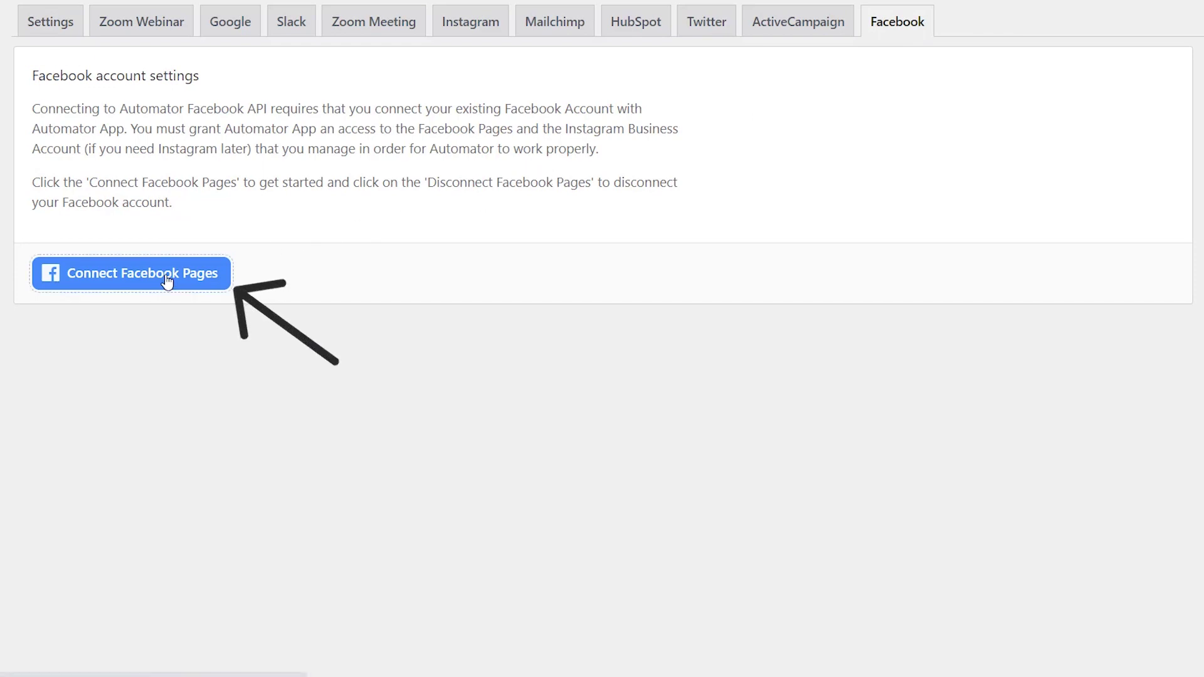
Authorize Automator on Facebook, keeping the Instagram account, selecting the fourth page and granting all permissions.
left_click(583, 236)
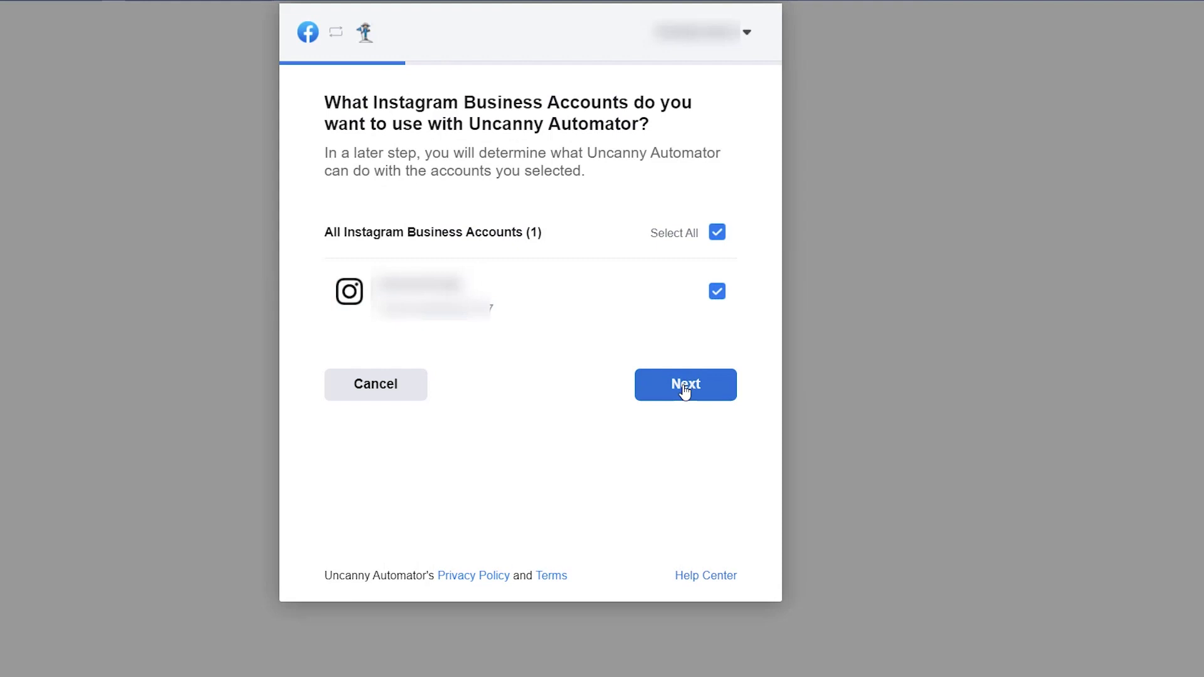
left_click(684, 390)
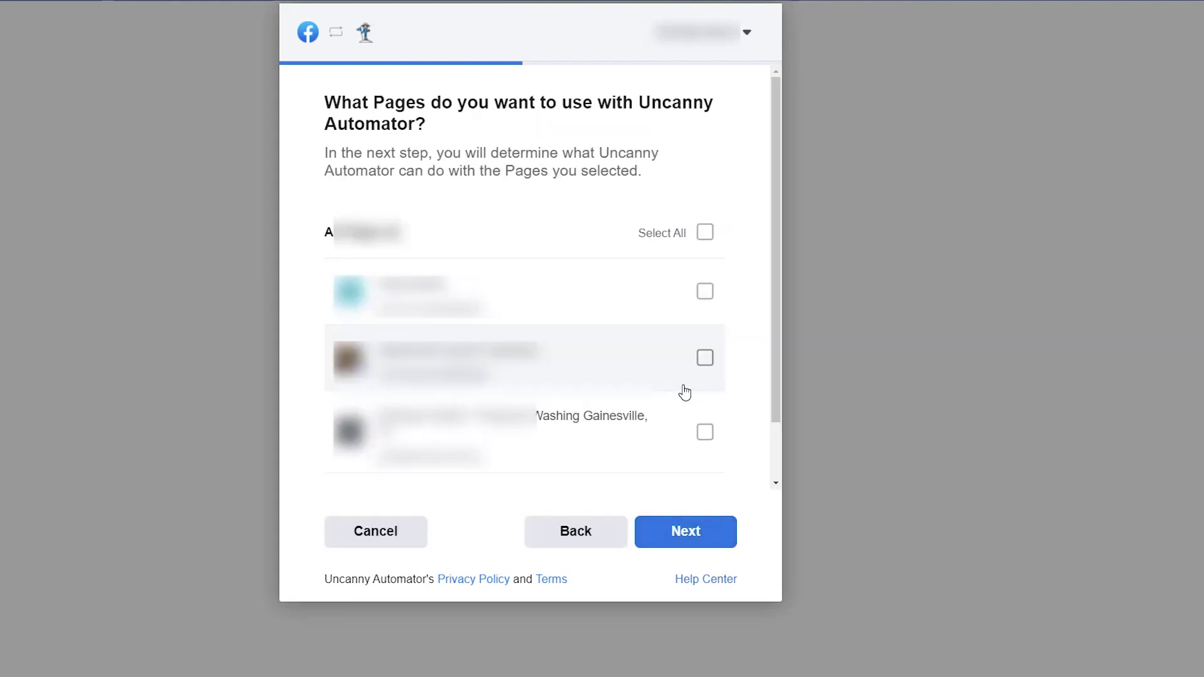
scroll(683, 392, "down", 1)
left_click(705, 439)
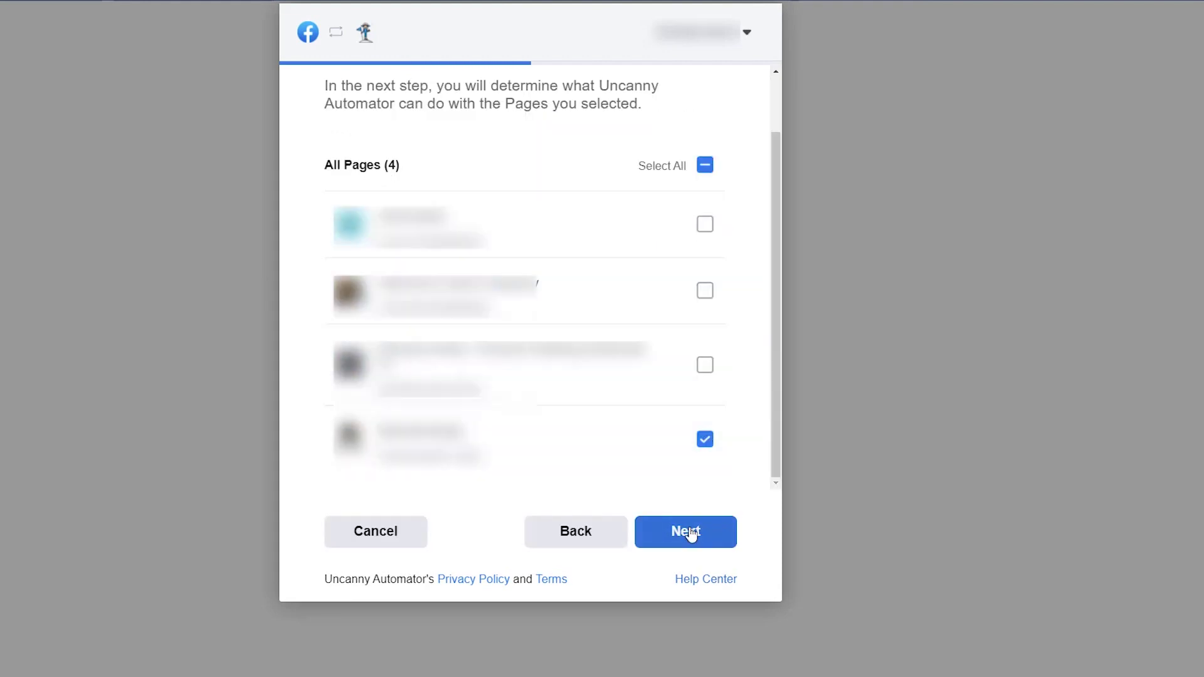
left_click(691, 530)
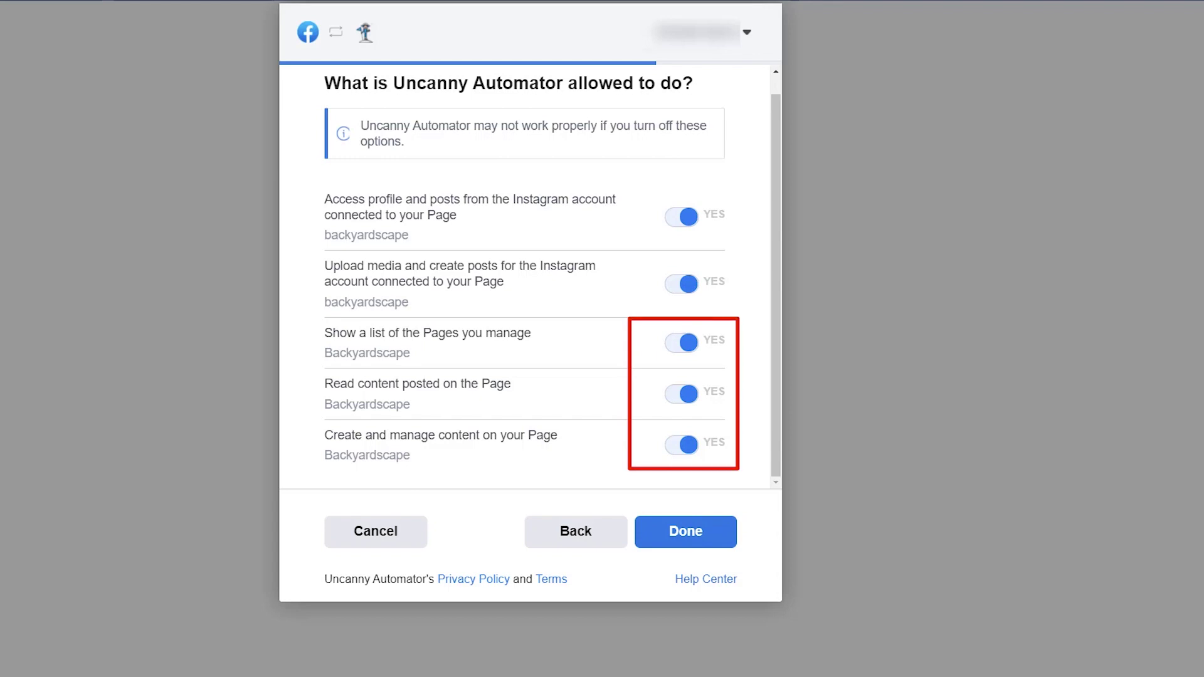
left_click(684, 540)
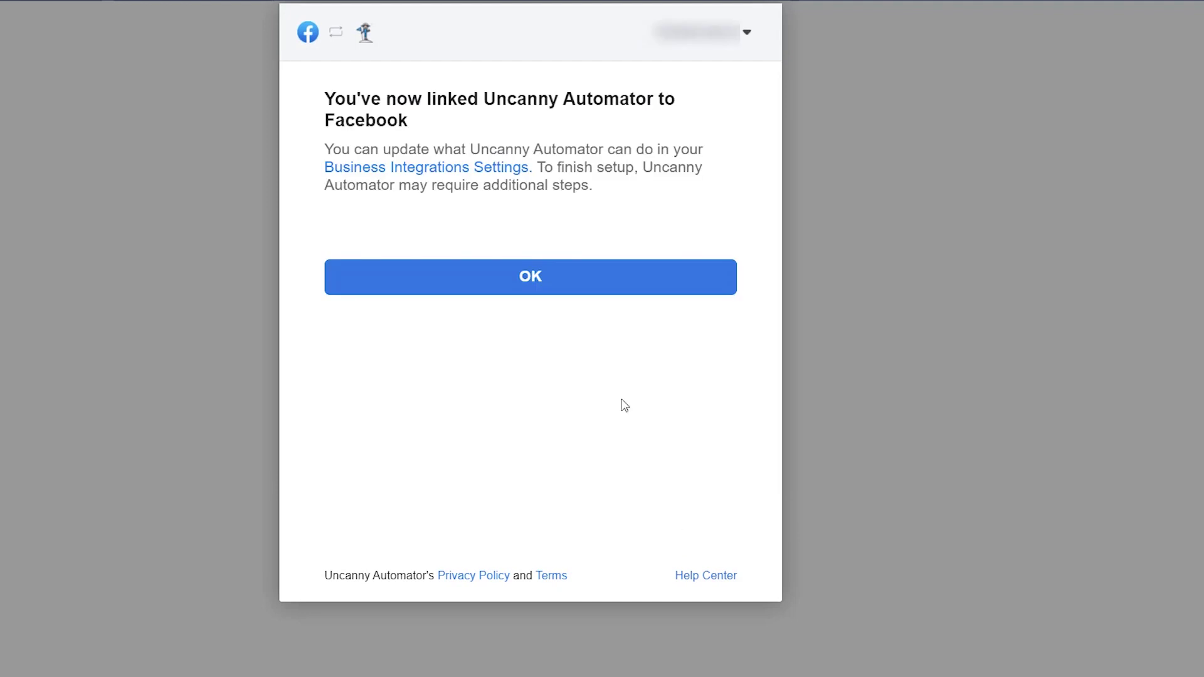
left_click(581, 293)
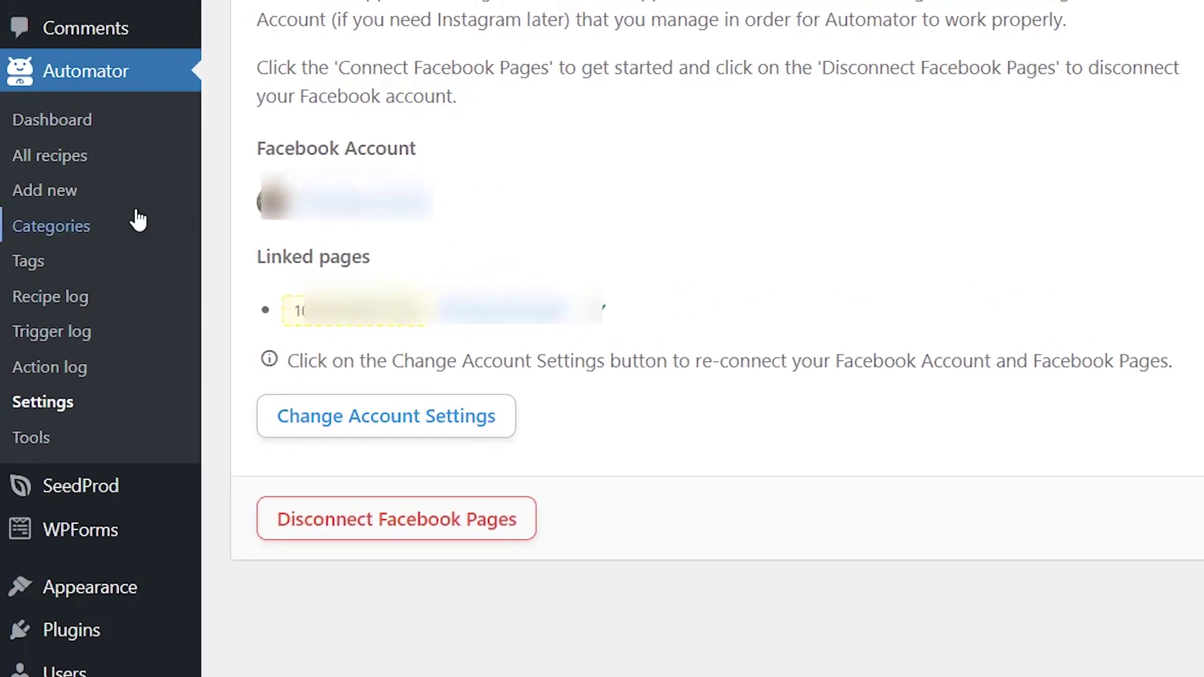
Create a new logged-in users recipe named 'Post to Facebook from WordPress'.
left_click(85, 202)
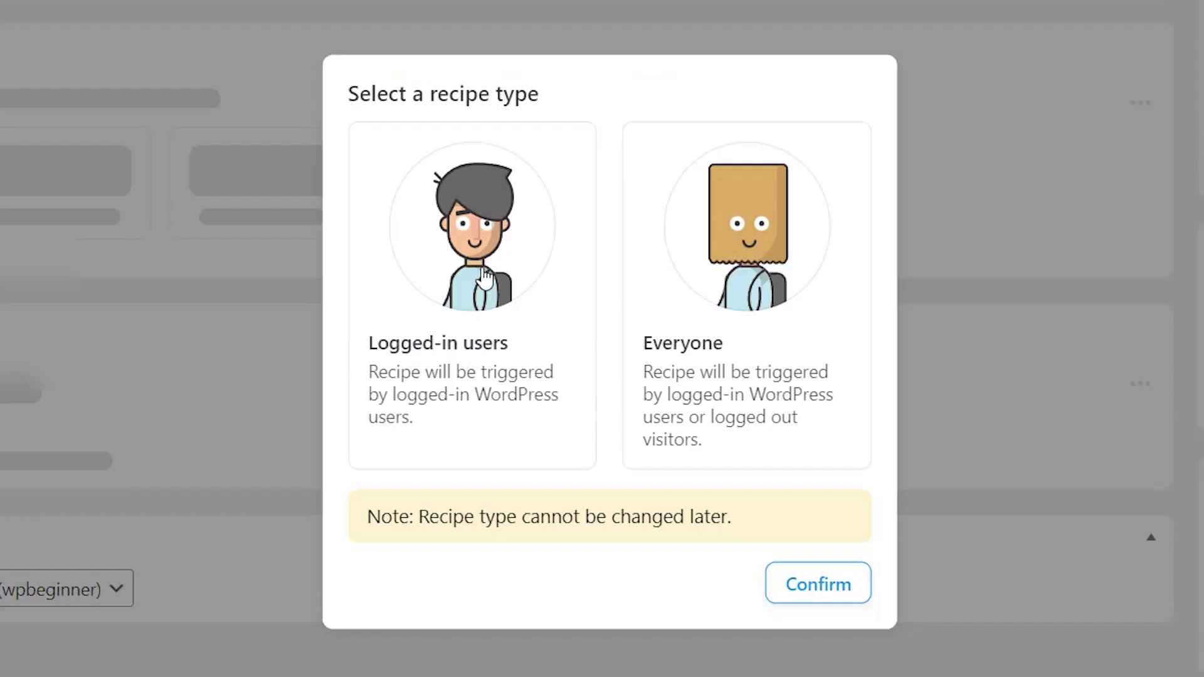
left_click(482, 276)
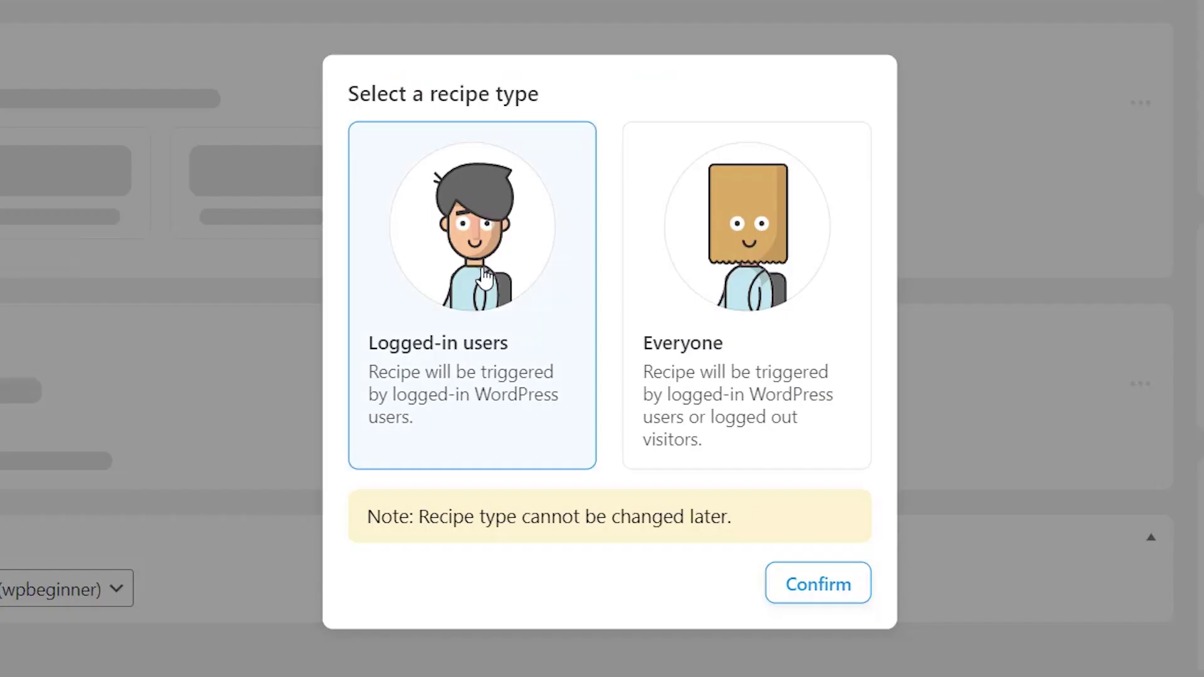
left_click(807, 595)
type("Post to Facebo")
type("ok from WordPress")
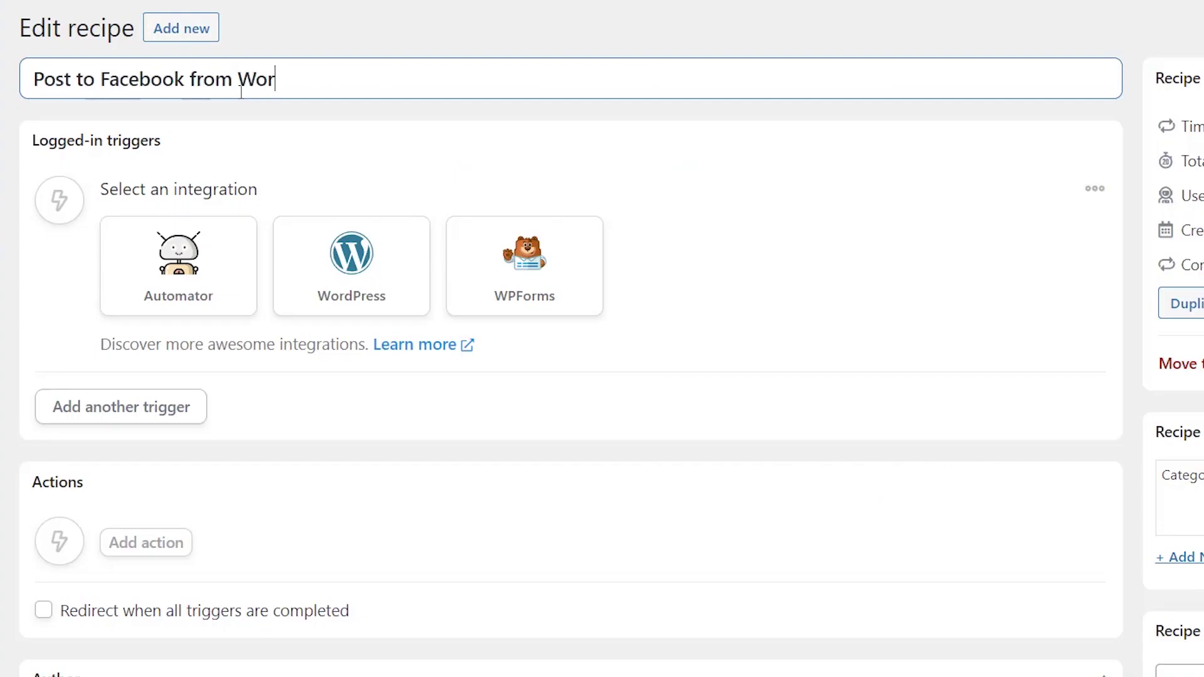
Set the WordPress trigger to a user publishing a post with Any taxonomy, and save it.
left_click(324, 270)
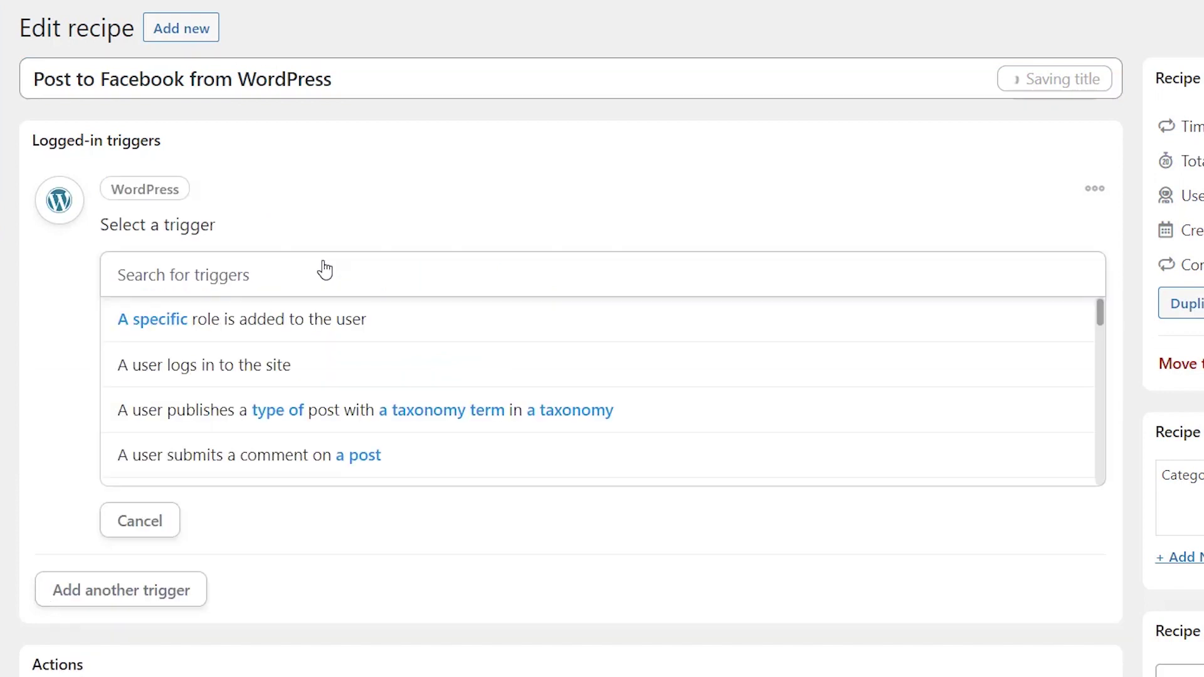
left_click(363, 274)
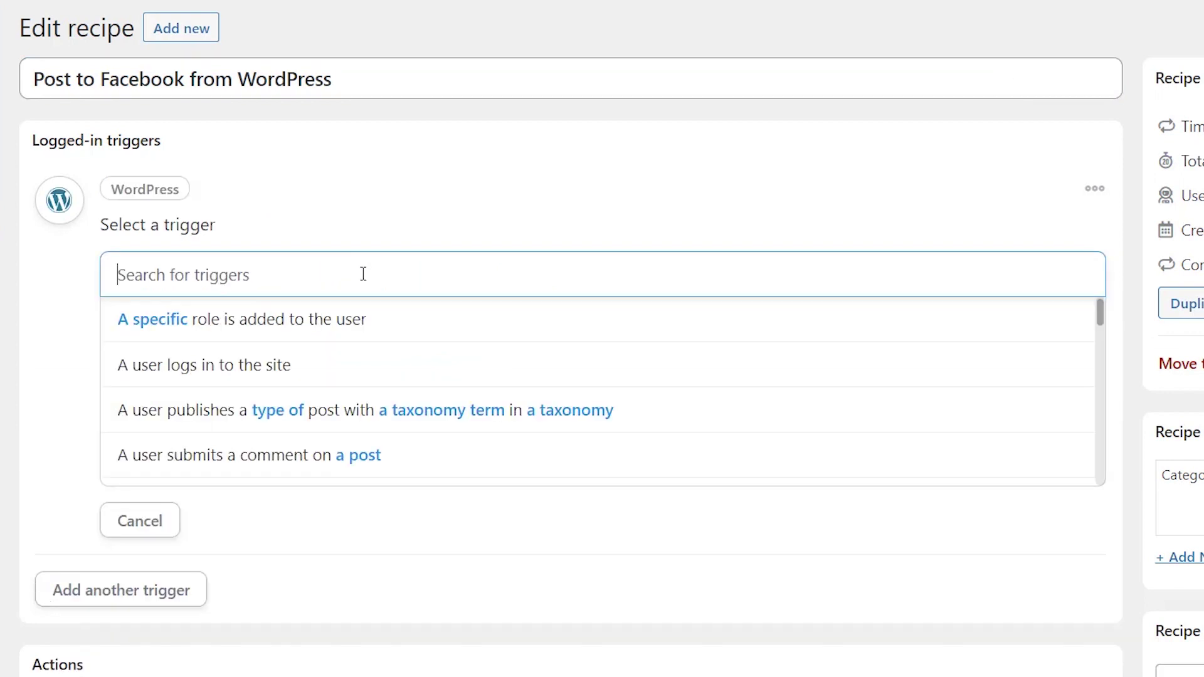
type("publ")
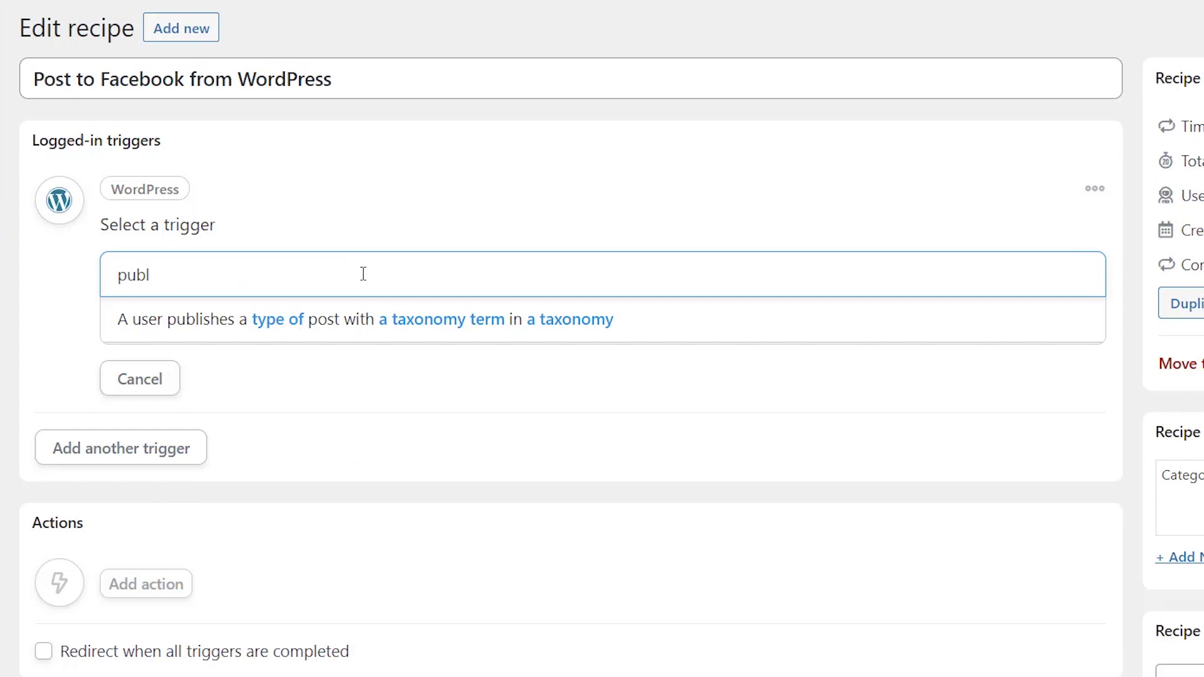
left_click(712, 331)
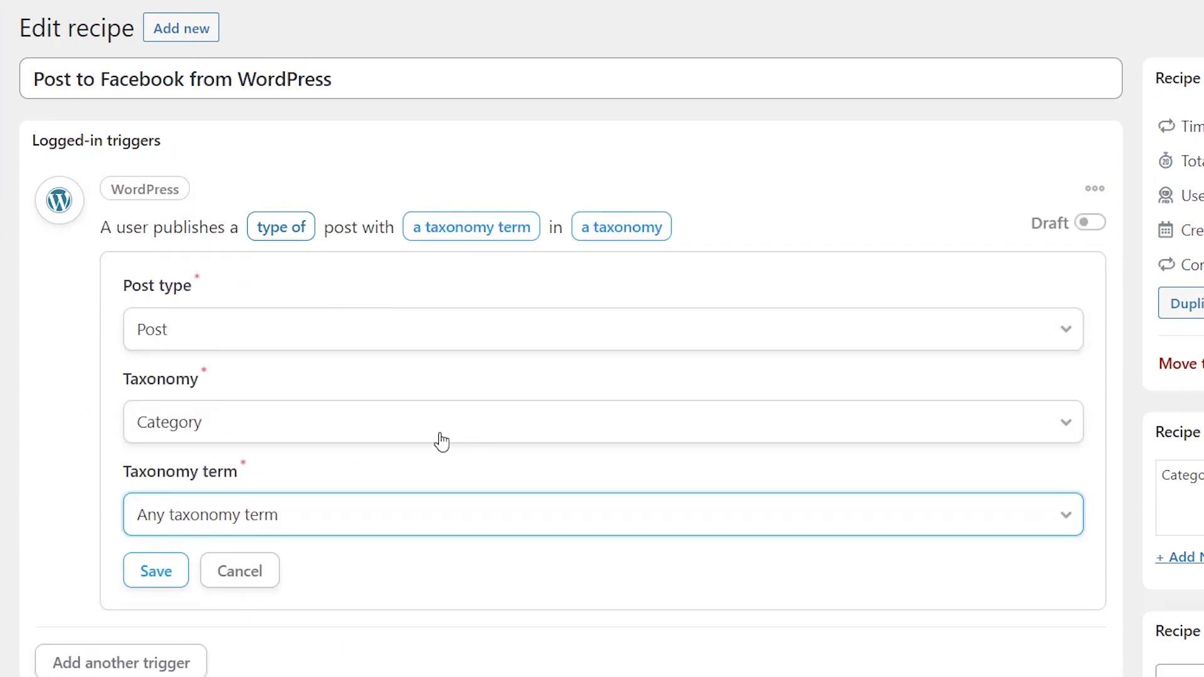
left_click(330, 424)
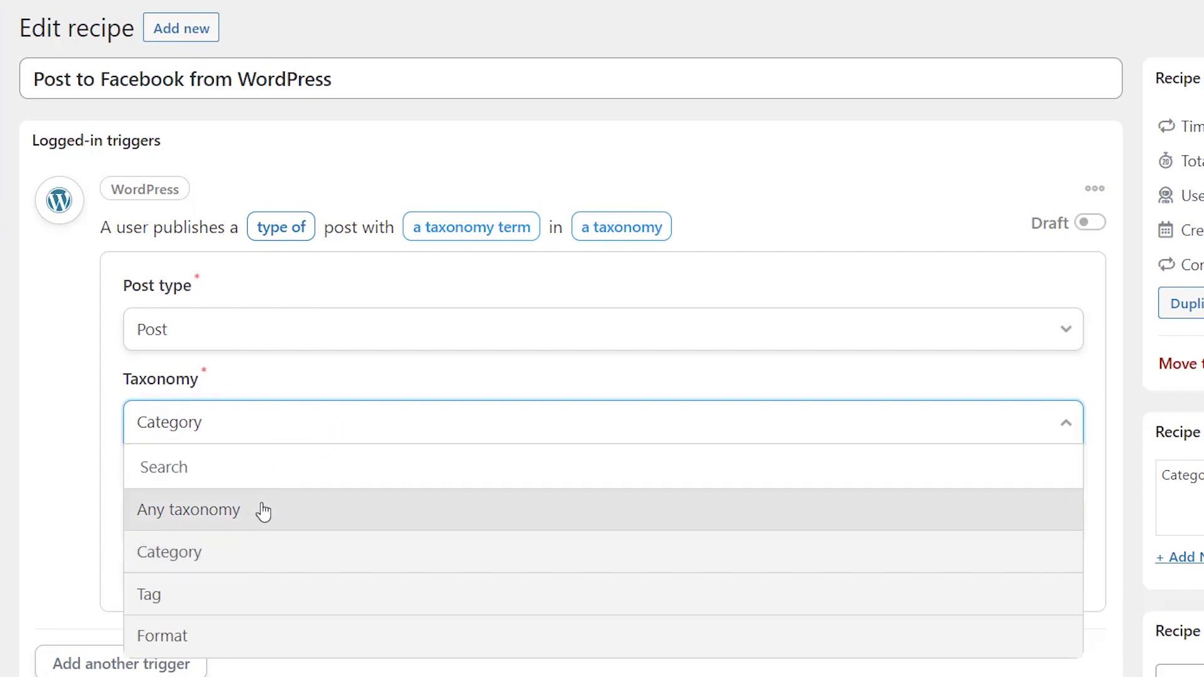
left_click(263, 512)
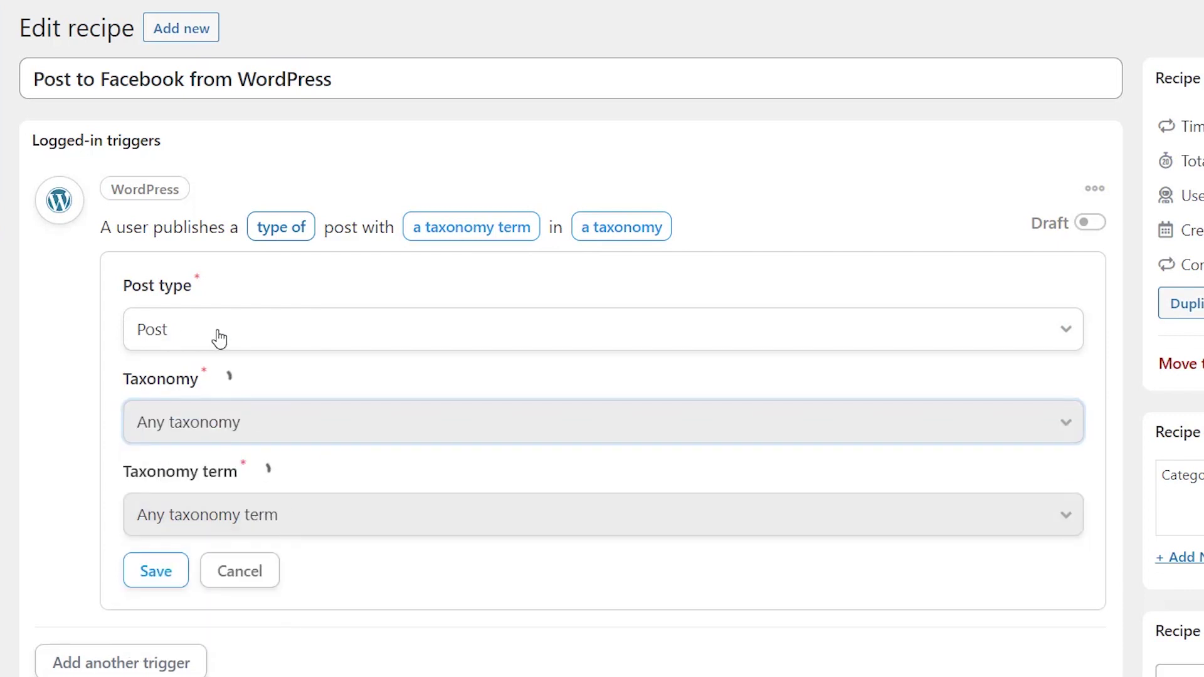
left_click(156, 577)
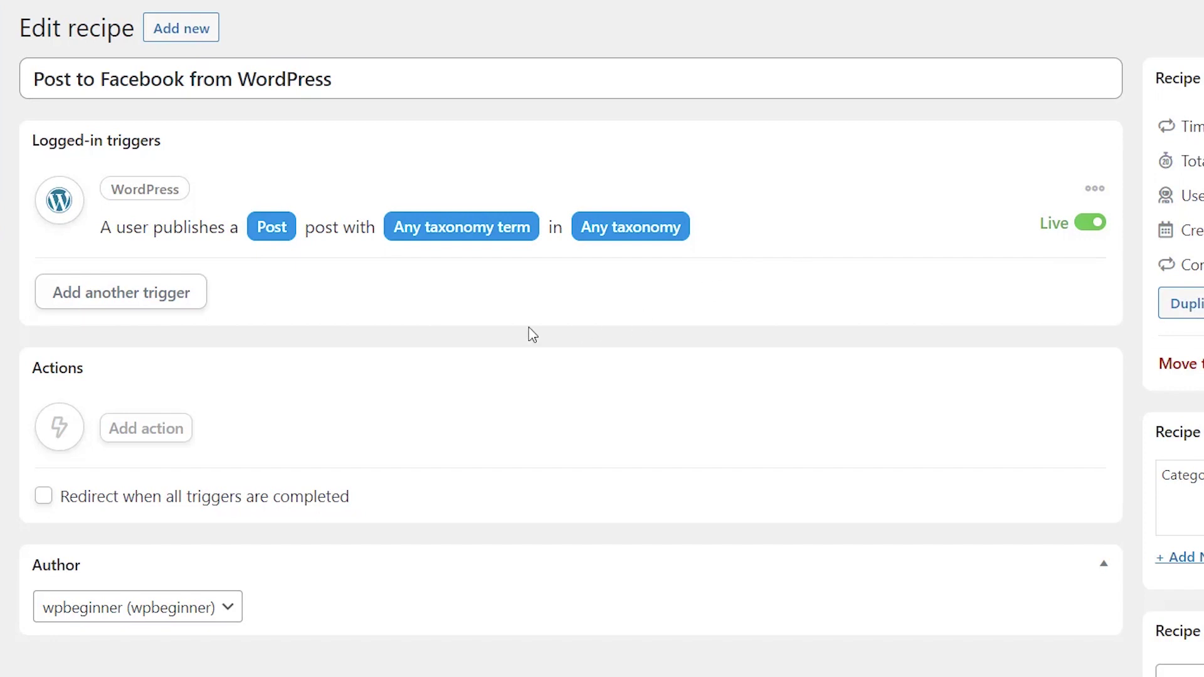
Add a new action to the recipe using the Facebook integration.
left_click(142, 432)
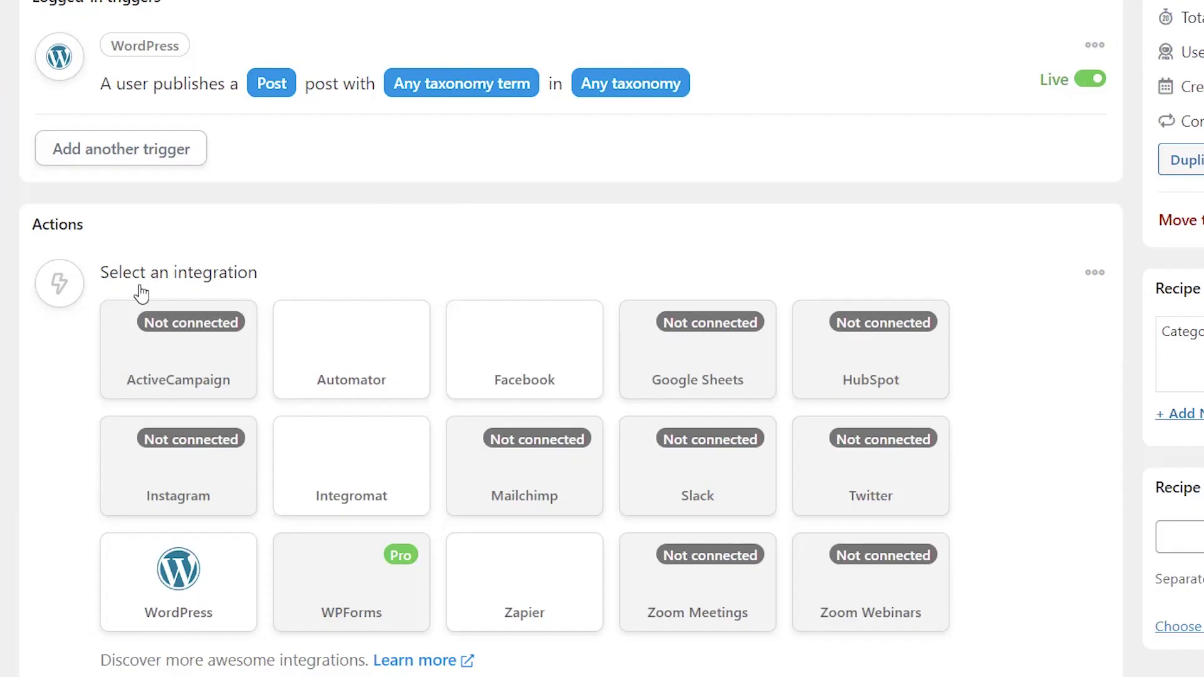
scroll(269, 257, "down", 3)
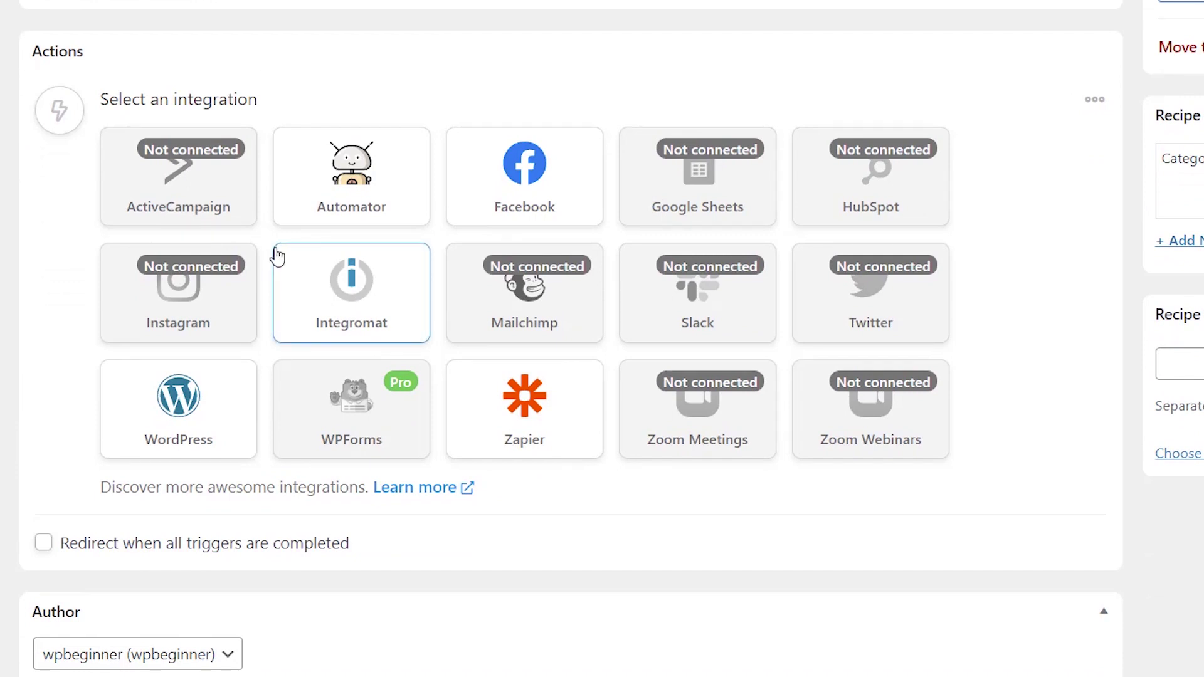
left_click(492, 185)
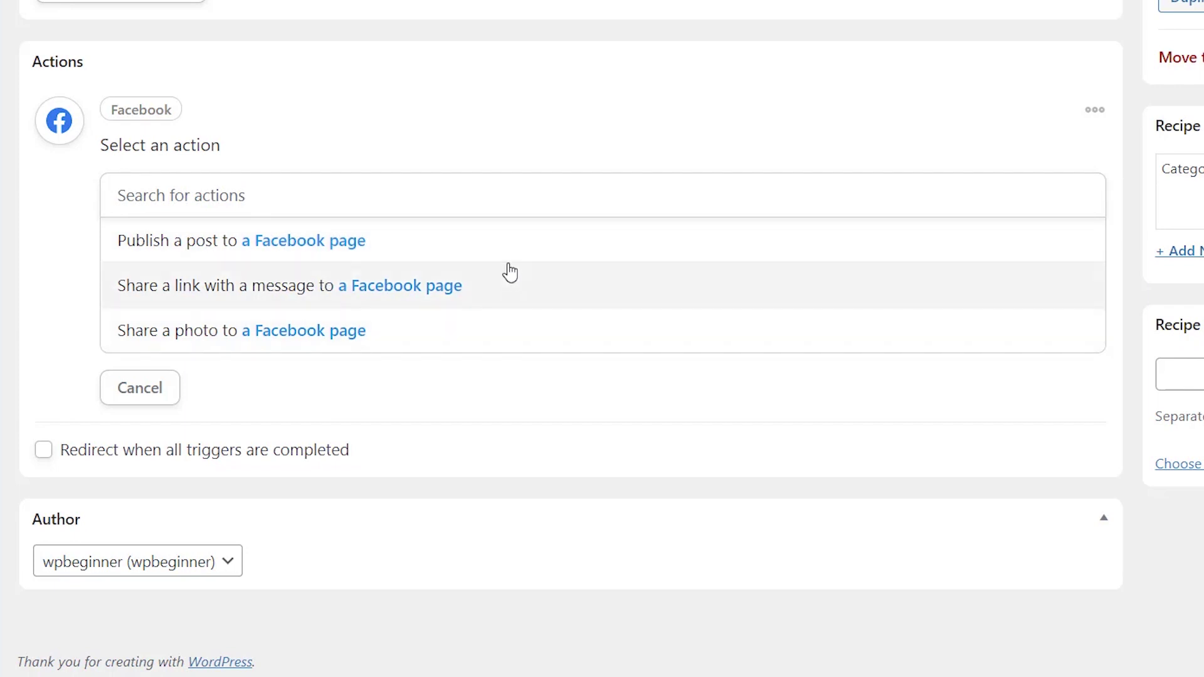
Choose 'Publish a post to a Facebook page' and write the promo message followed by the Post title token.
left_click(422, 253)
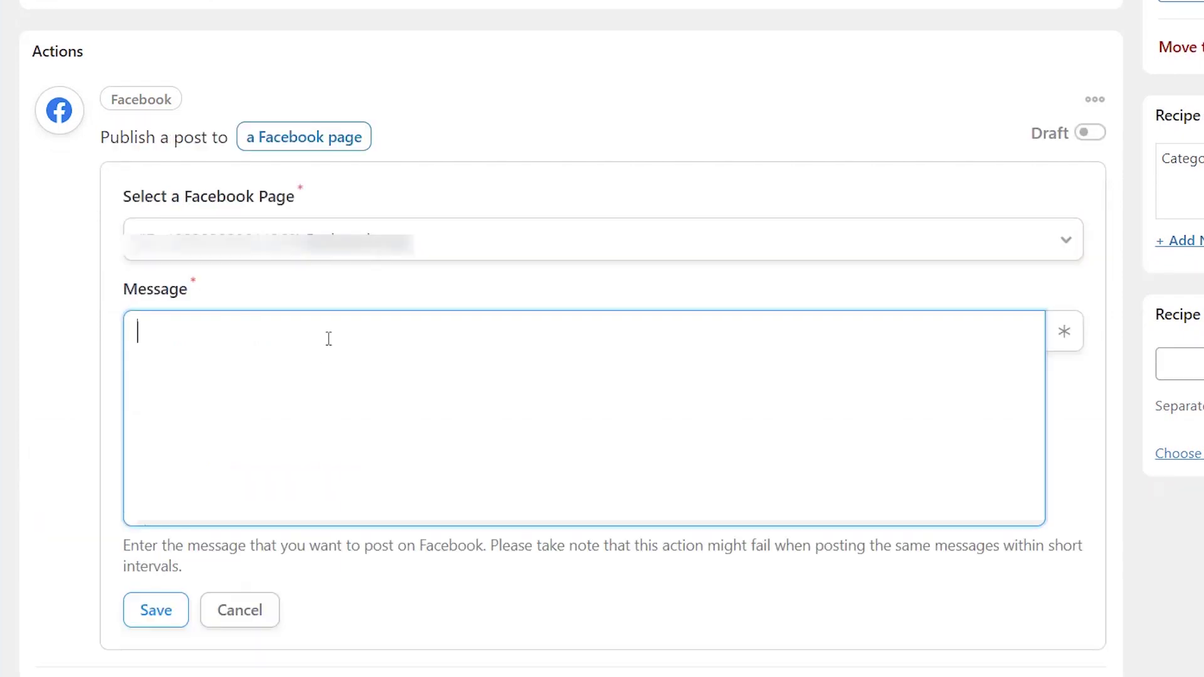
type("Check out our latest blog post about how to get the most out of your WordPress website.")
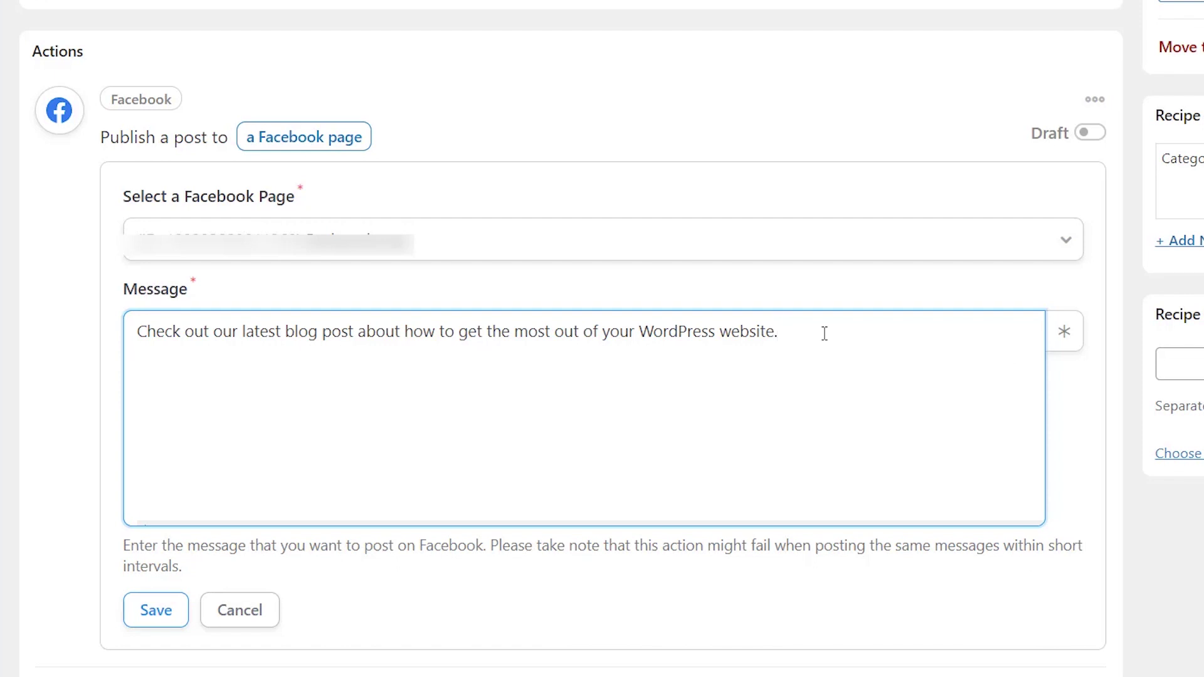
key("Return")
left_click(1067, 343)
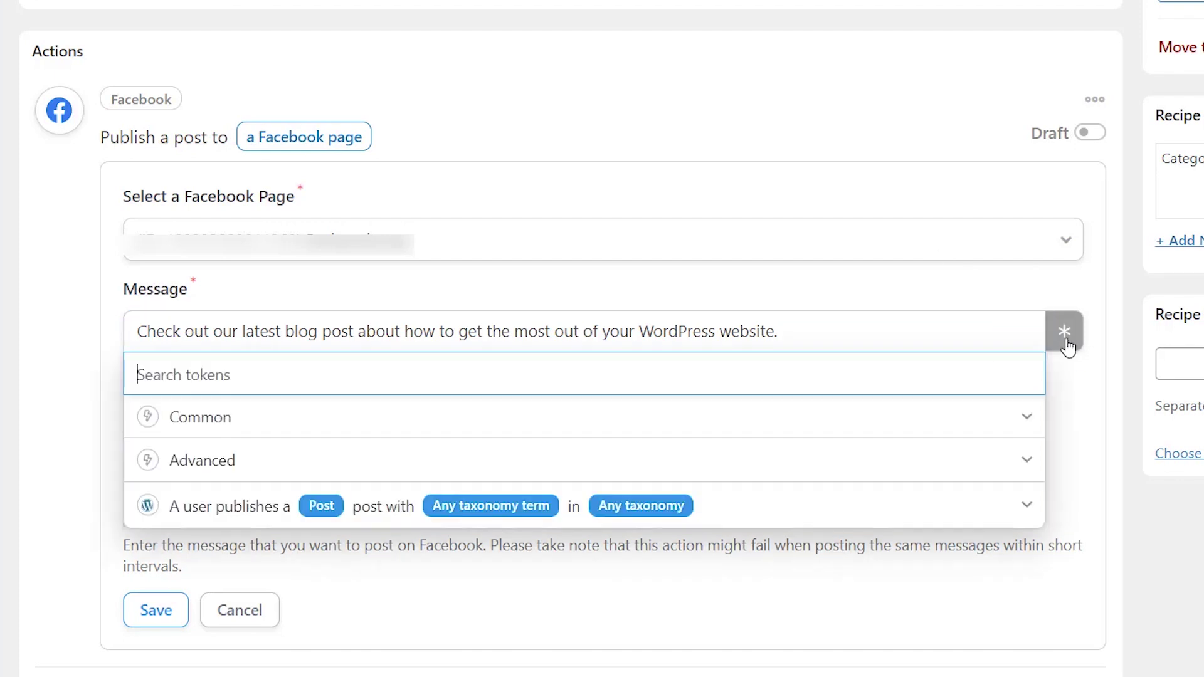
left_click(375, 507)
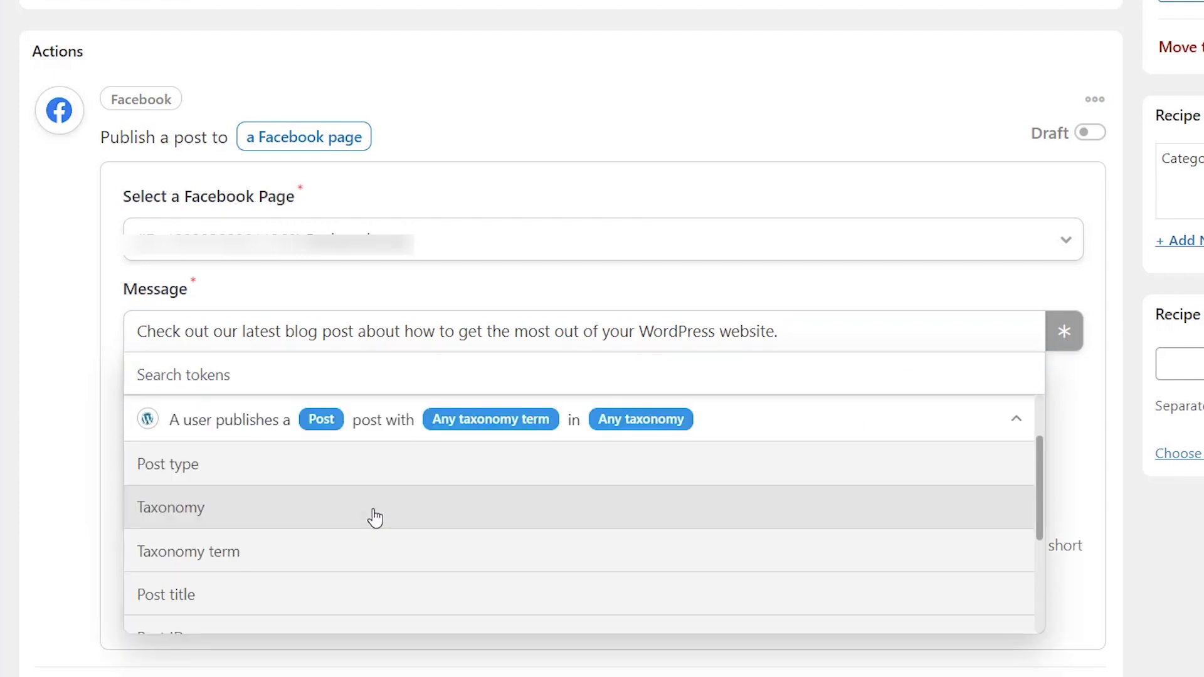
scroll(375, 518, "down", 3)
scroll(375, 517, "up", 2)
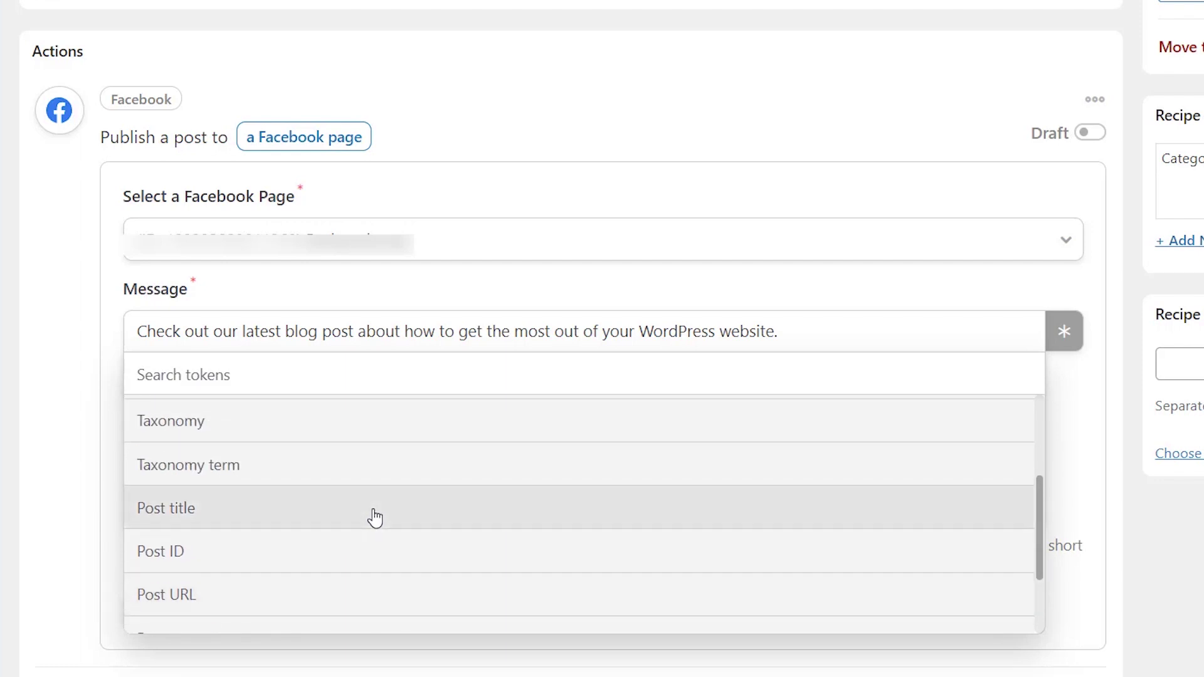
left_click(375, 518)
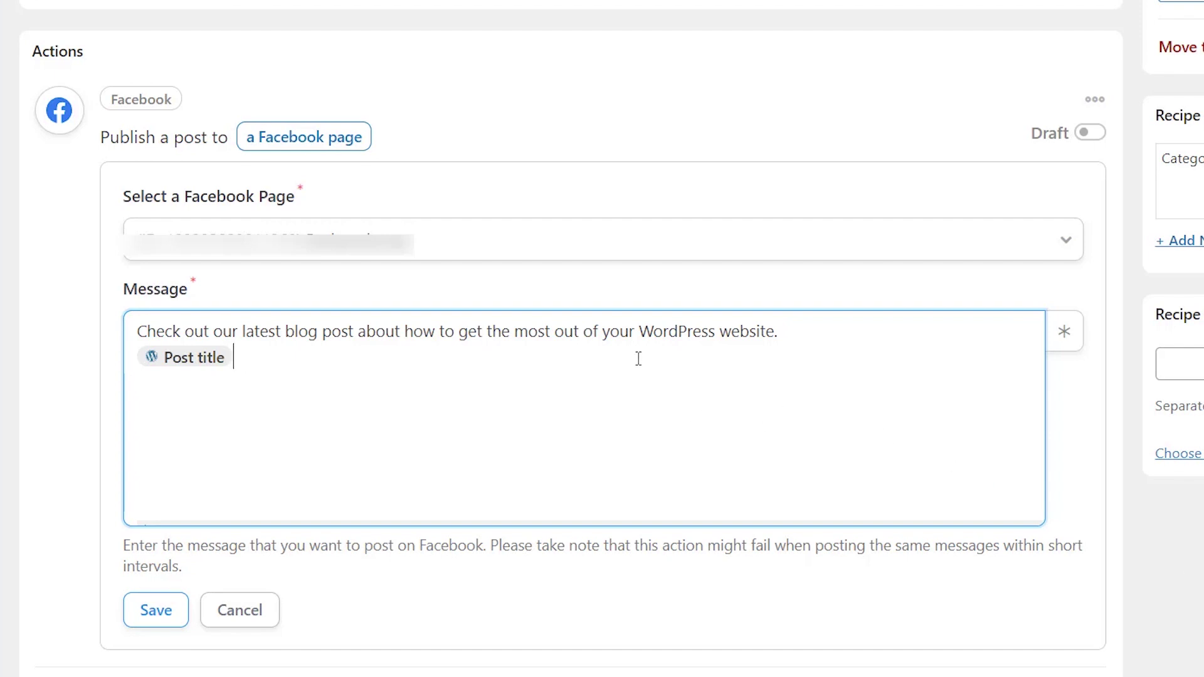
Add the Post URL token on a new line and save the Facebook action.
key("Return")
left_click(1064, 332)
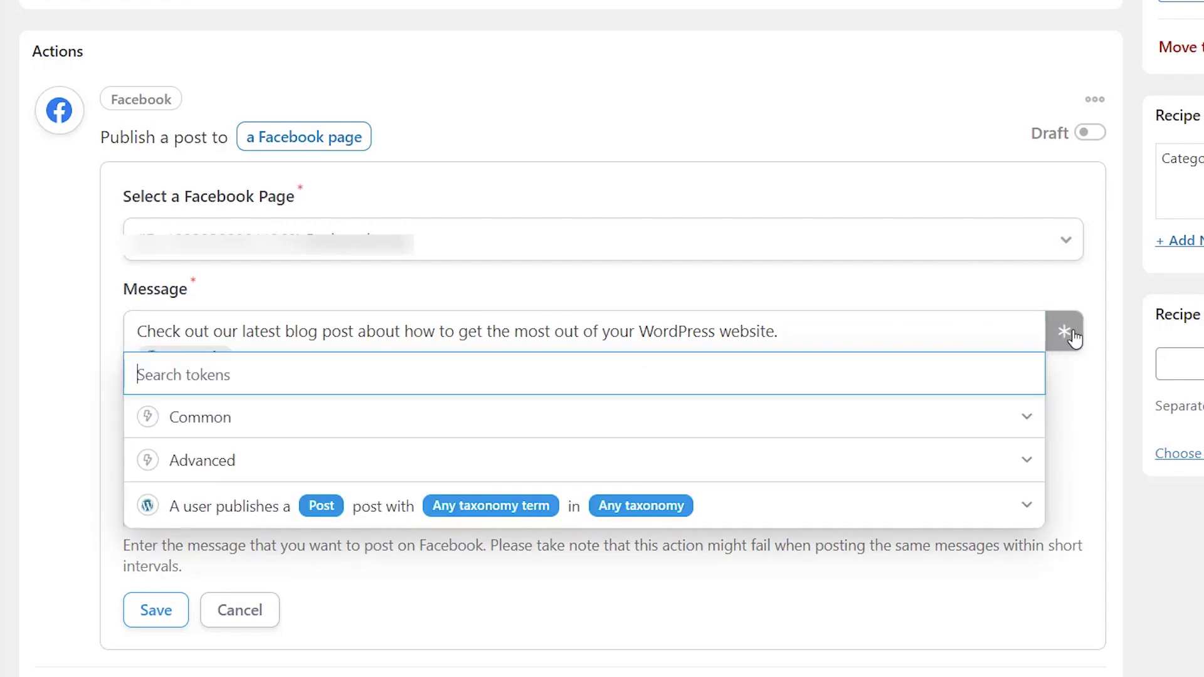
left_click(1025, 508)
scroll(736, 520, "down", 2)
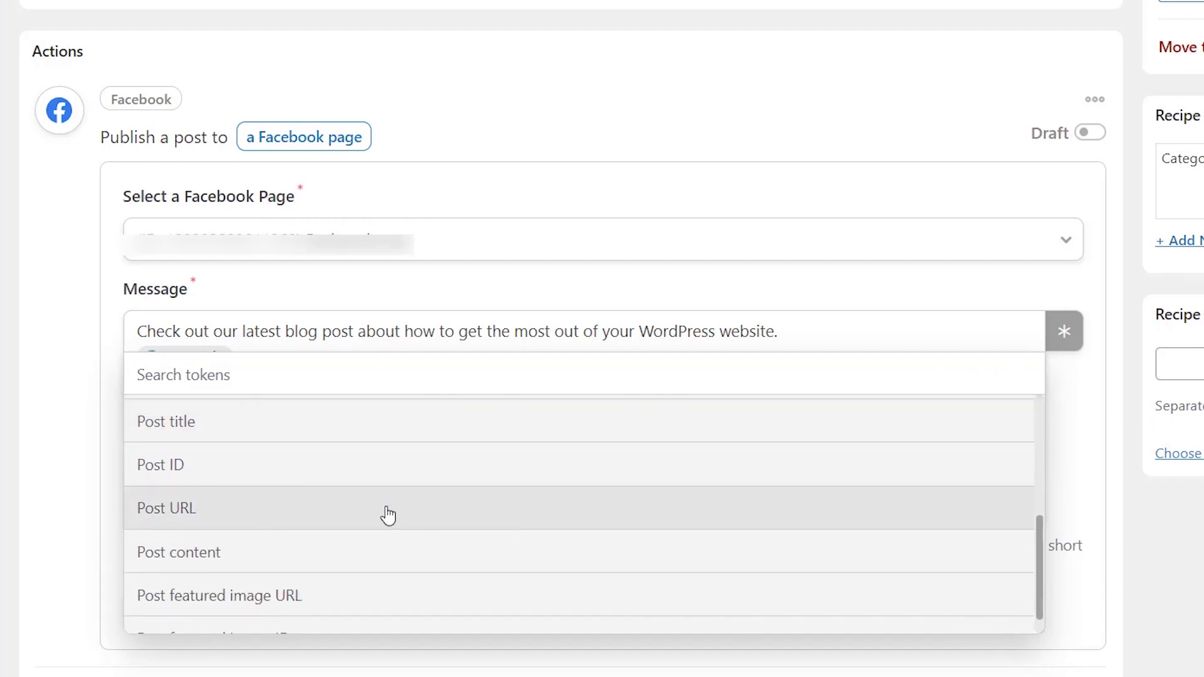
left_click(392, 512)
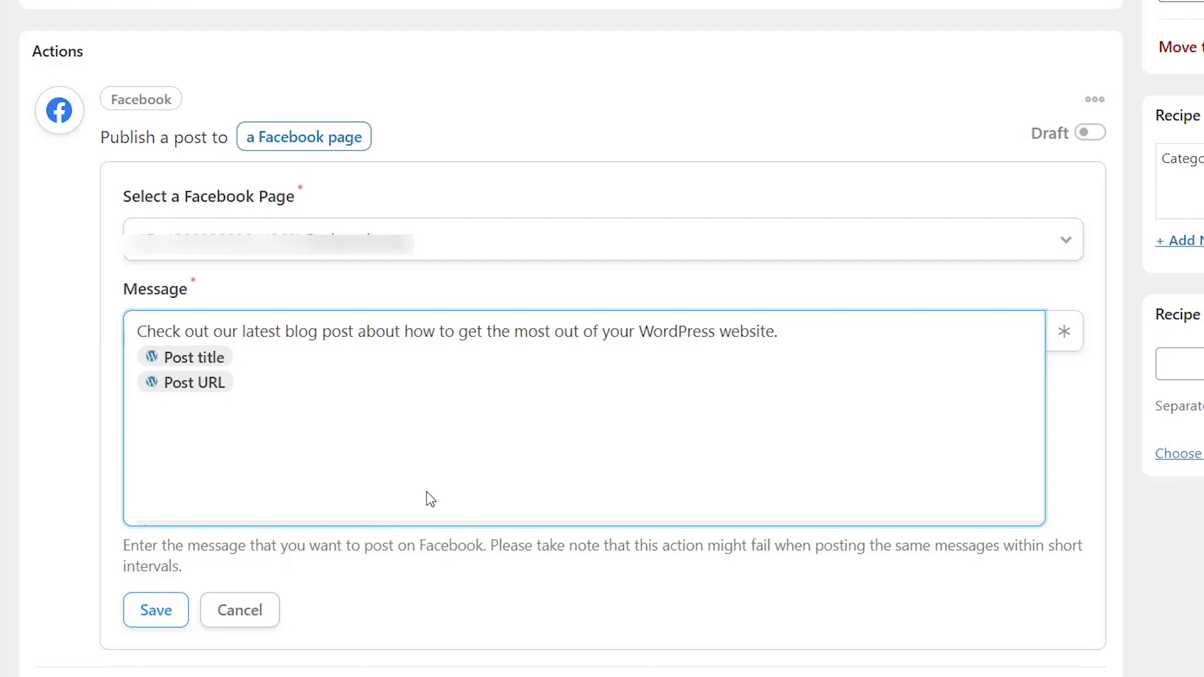
left_click(157, 615)
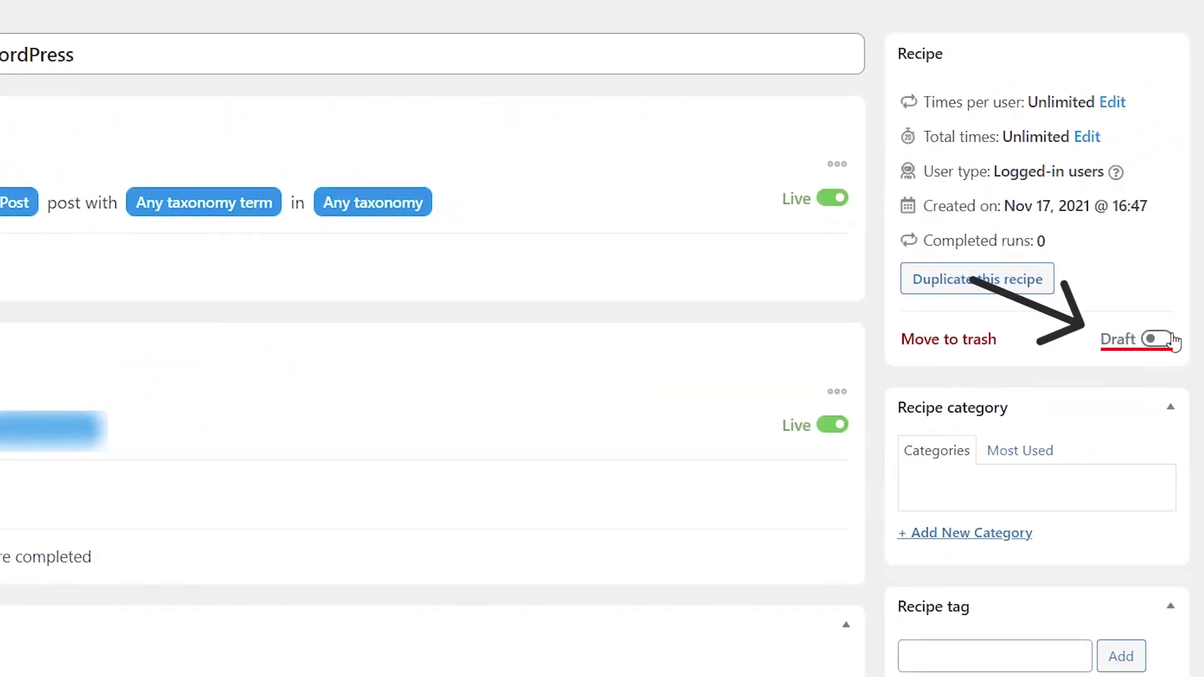
Switch the recipe from Draft to Live and type the test paragraph 'Just testin' in the new post.
left_click(1164, 340)
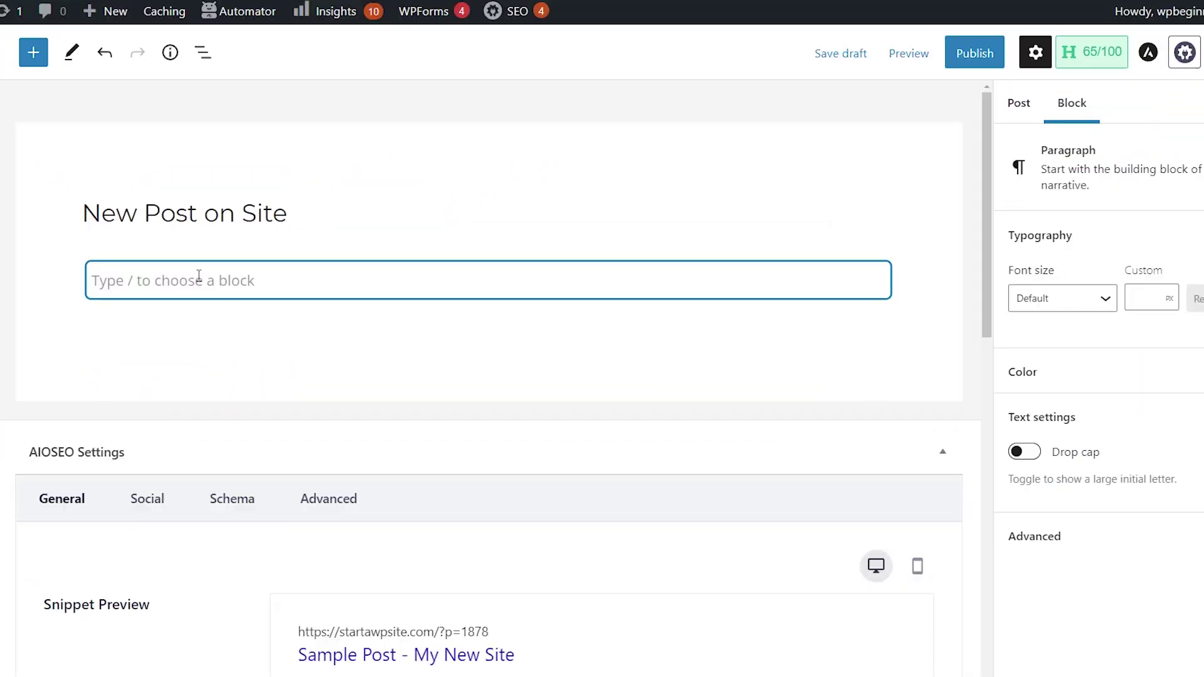
type("Just testing it out")
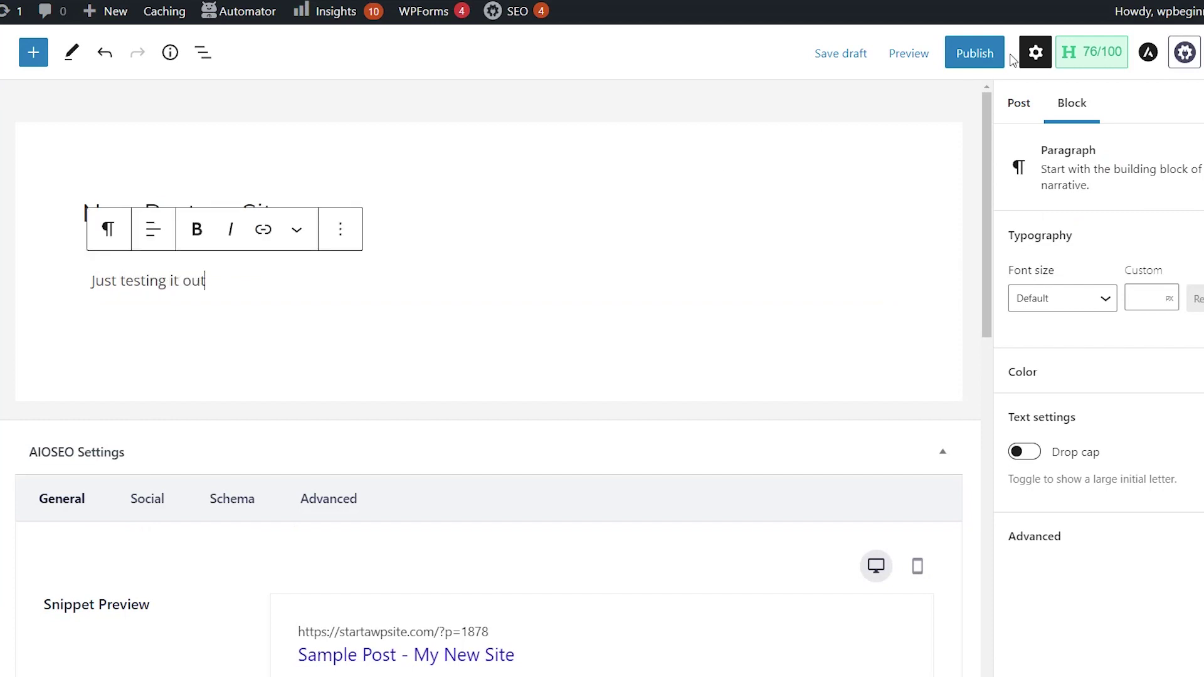
Publish 'New Post on Site', then dismiss the boost banner on its Facebook page post.
left_click(975, 53)
left_click(1087, 50)
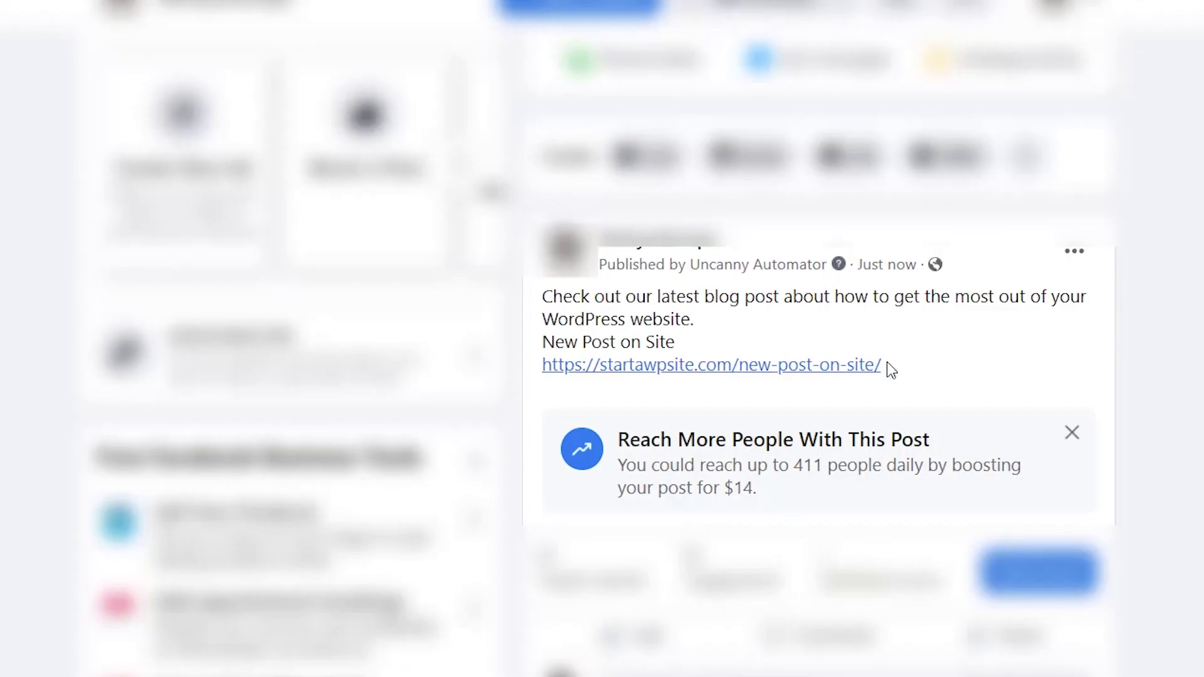
left_click(1072, 433)
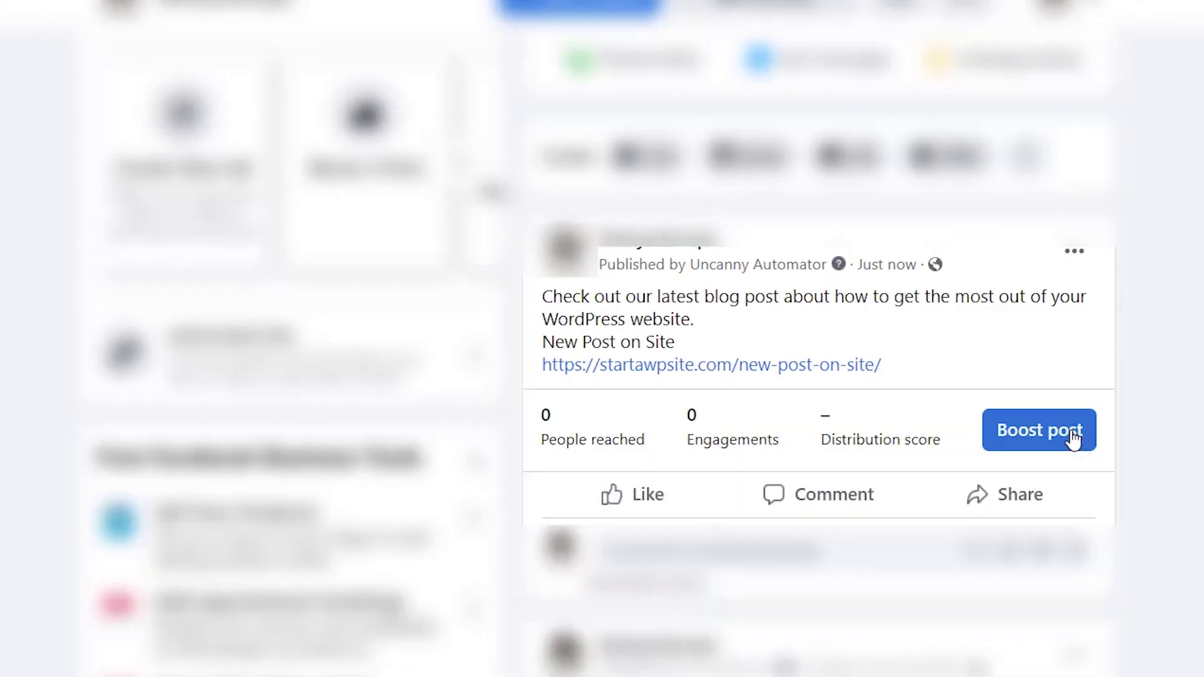